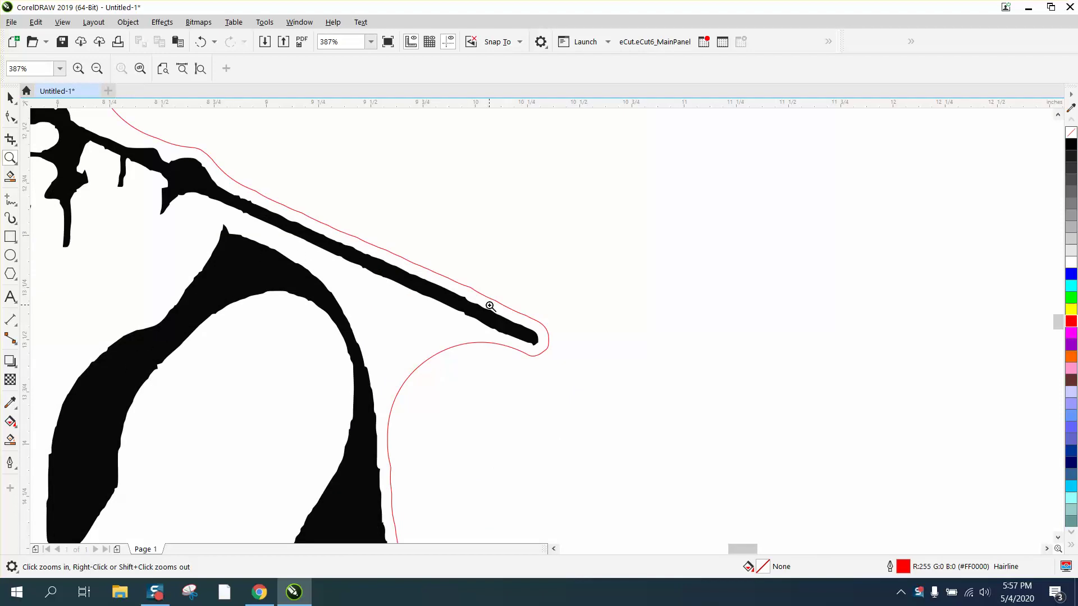
Move the existing red contour off the black portrait and delete it.
right_click(385, 386)
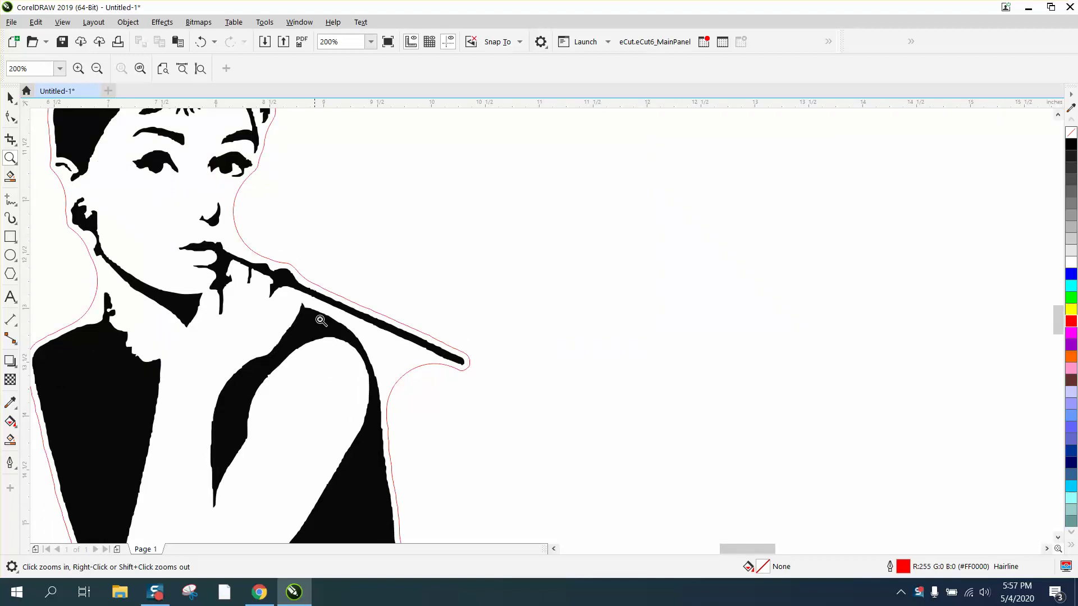
right_click(303, 270)
left_click(10, 98)
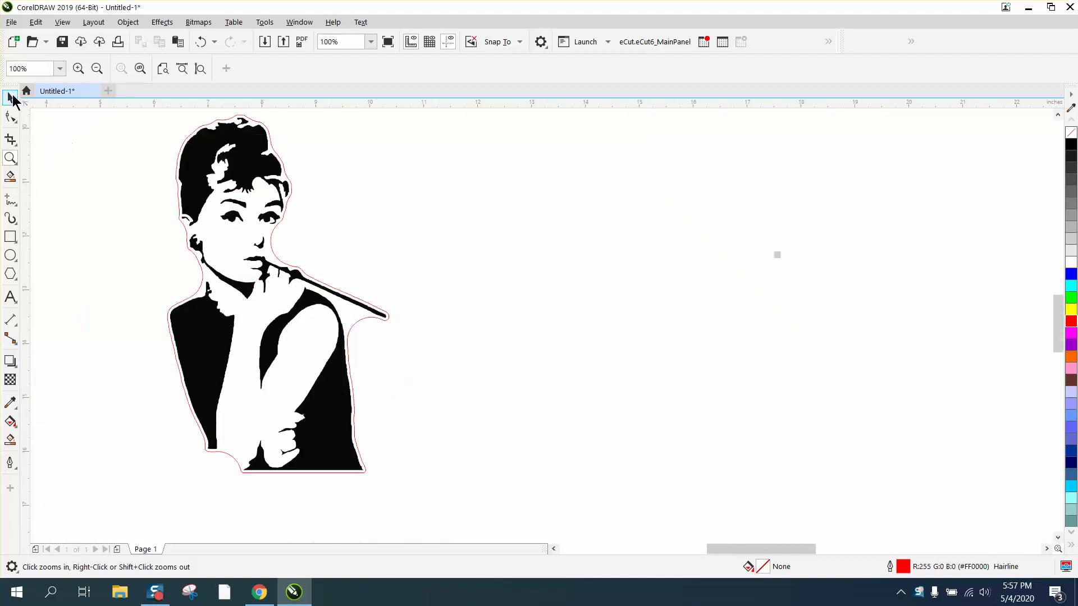
left_click(284, 215)
key("Right")
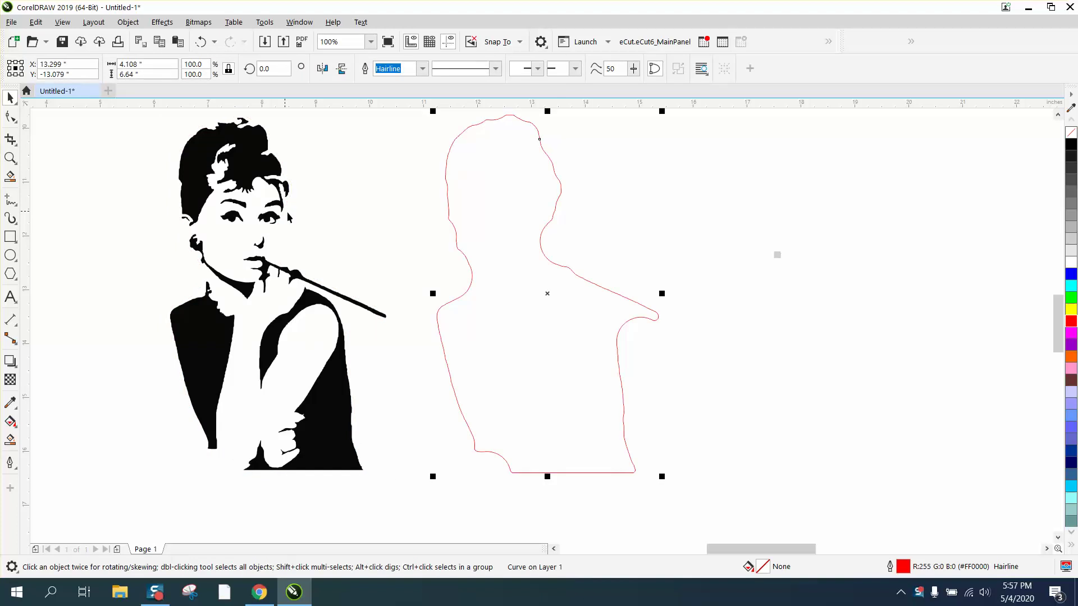
key("Delete")
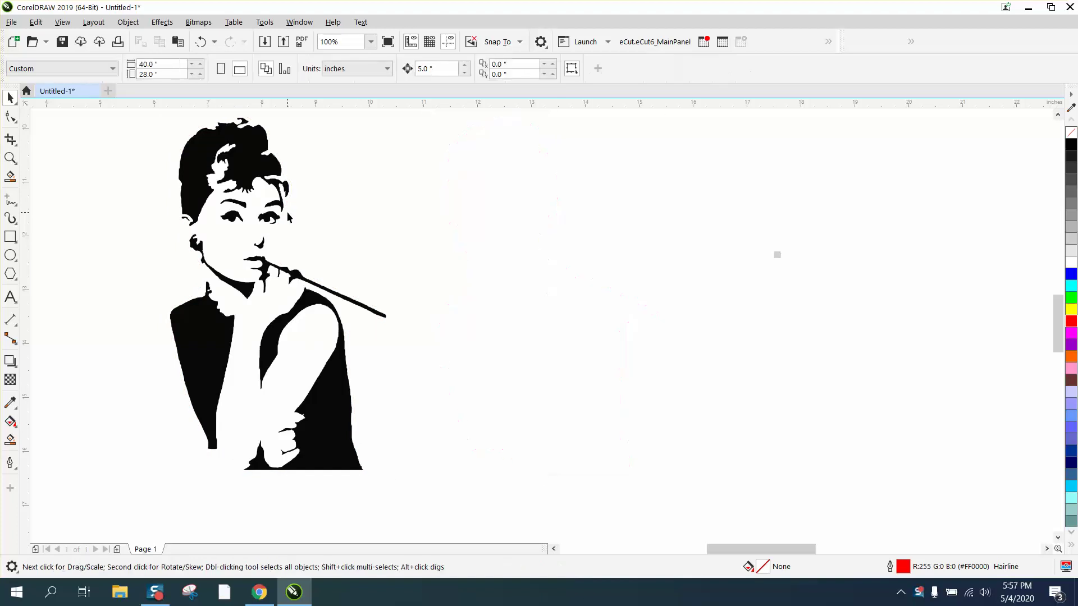
Examine the separate pieces that make up the black portrait, individually and as a whole selection.
left_click(339, 345)
left_click(212, 305)
left_click(201, 191)
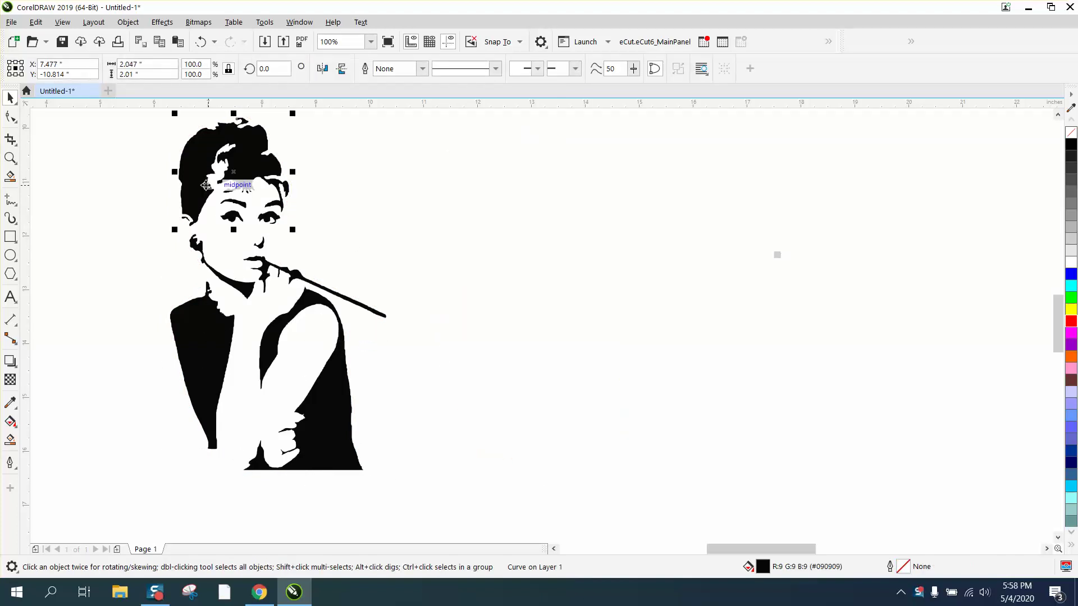
left_click(387, 177)
scroll(390, 179, "down", 1)
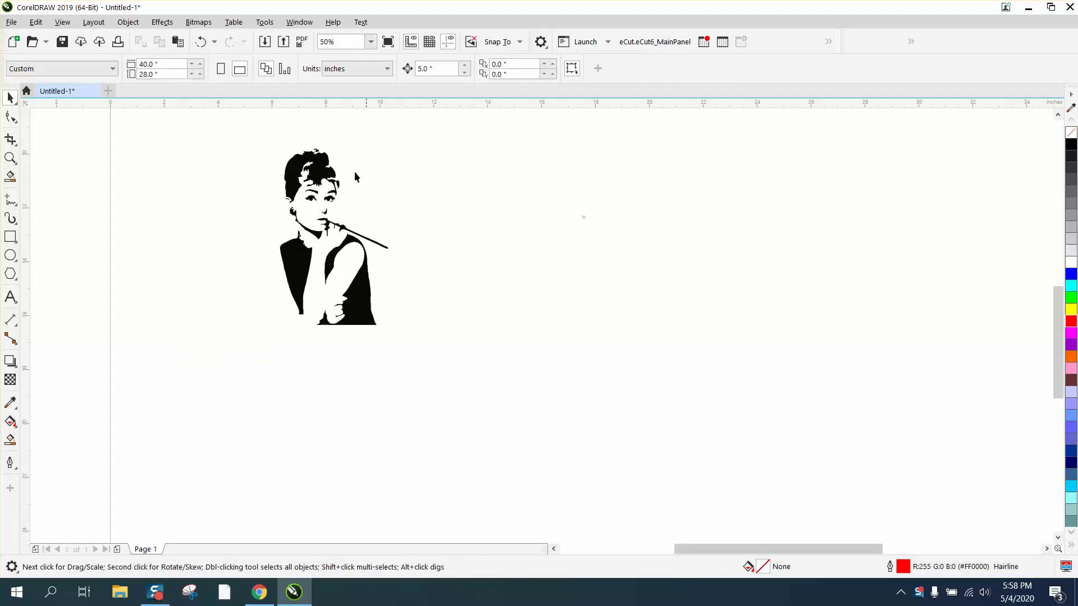
left_click_drag(447, 380, 449, 377)
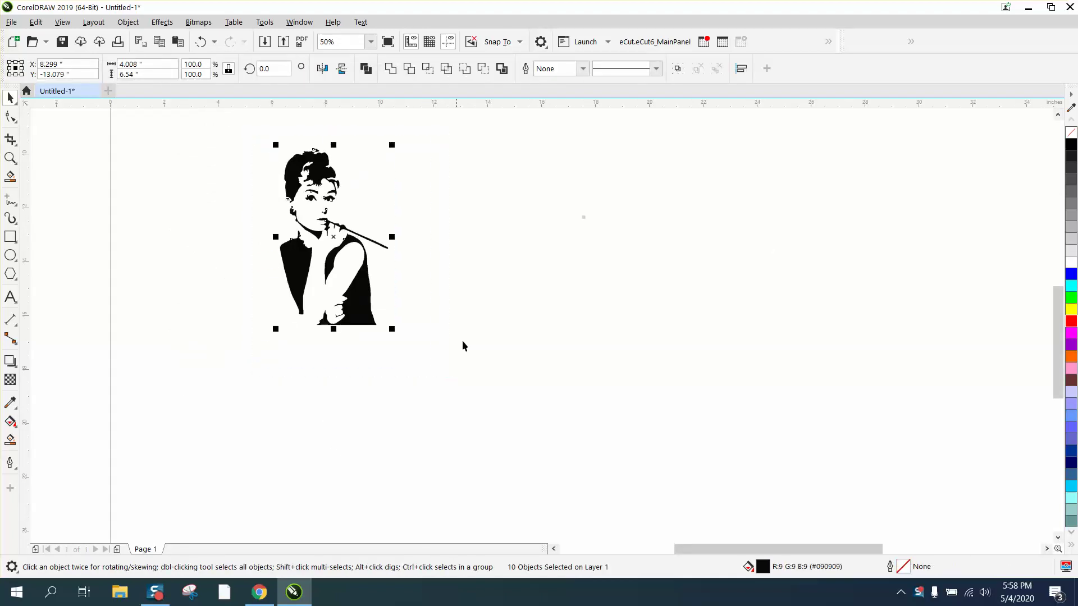
left_click(425, 128)
left_click_drag(456, 371, 455, 371)
left_click(342, 104)
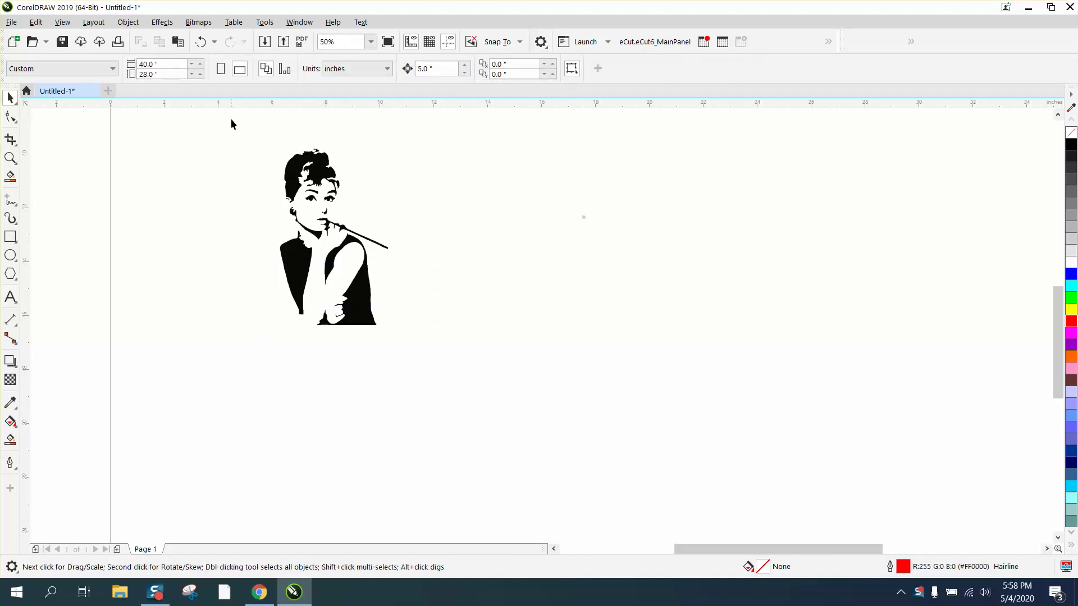
Create a boundary outline from all pieces of the black portrait and move it 5 inches to the right.
left_click_drag(446, 357, 502, 384)
left_click(501, 69)
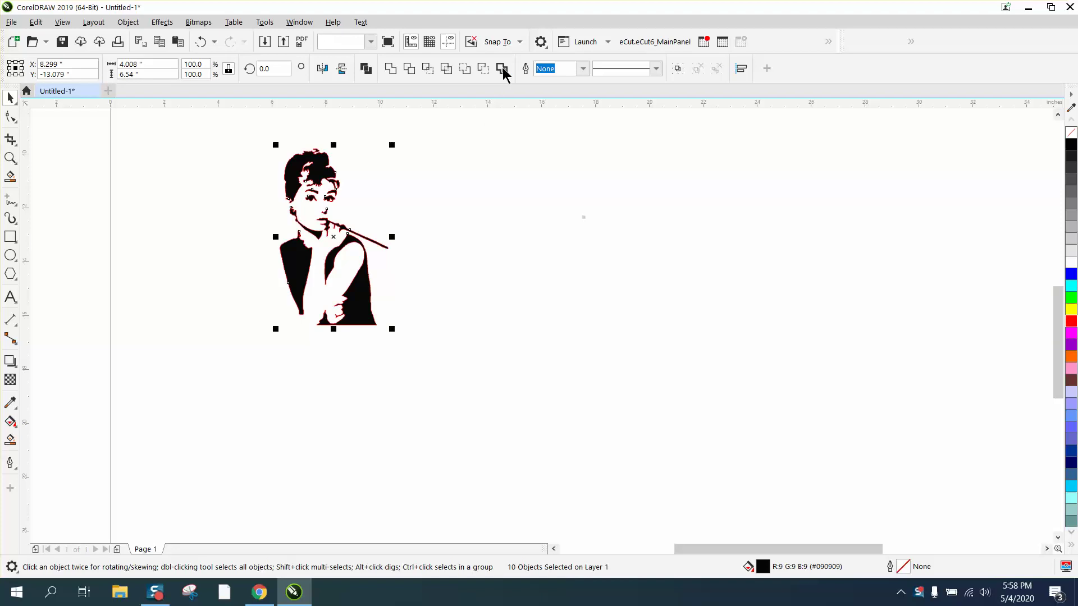
key("Right")
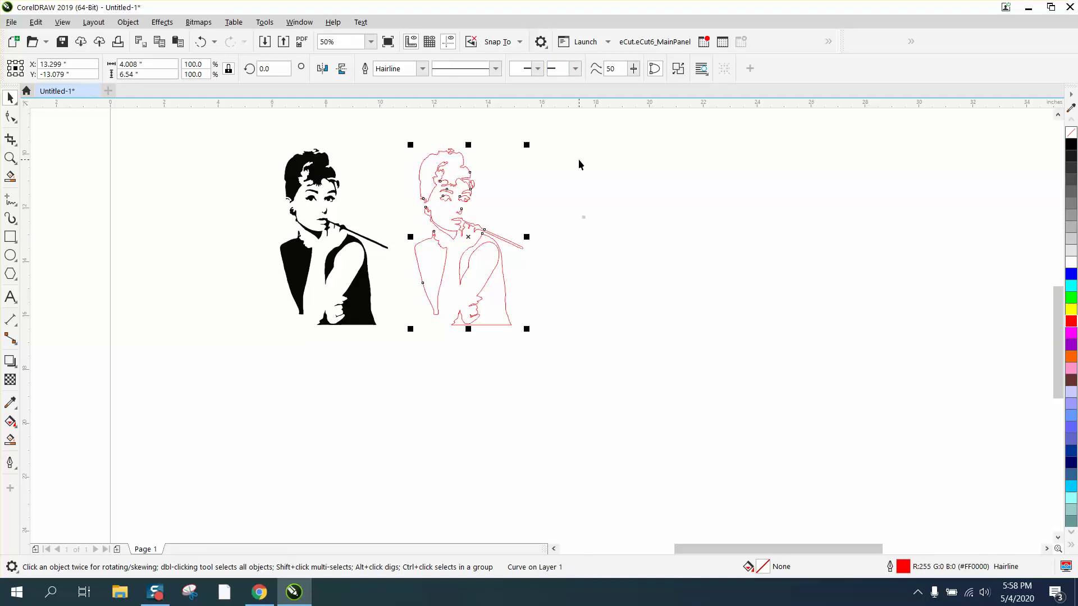
left_click(574, 183)
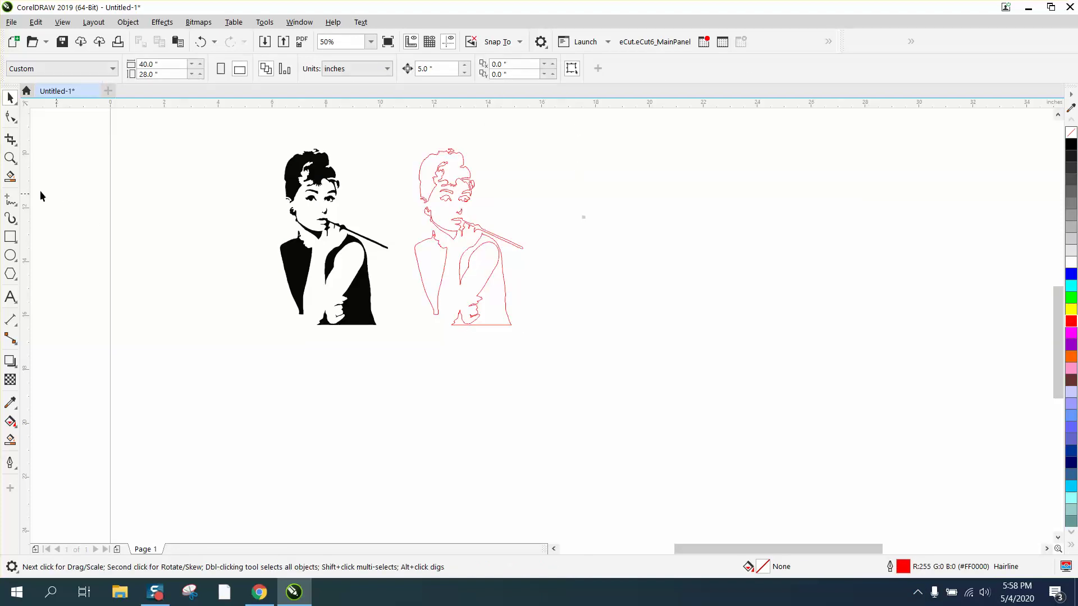
Apply a one-step outside contour with a 0.5" offset to the red boundary outline.
left_click(10, 158)
left_click_drag(379, 134, 577, 352)
right_click(566, 344)
left_click(11, 98)
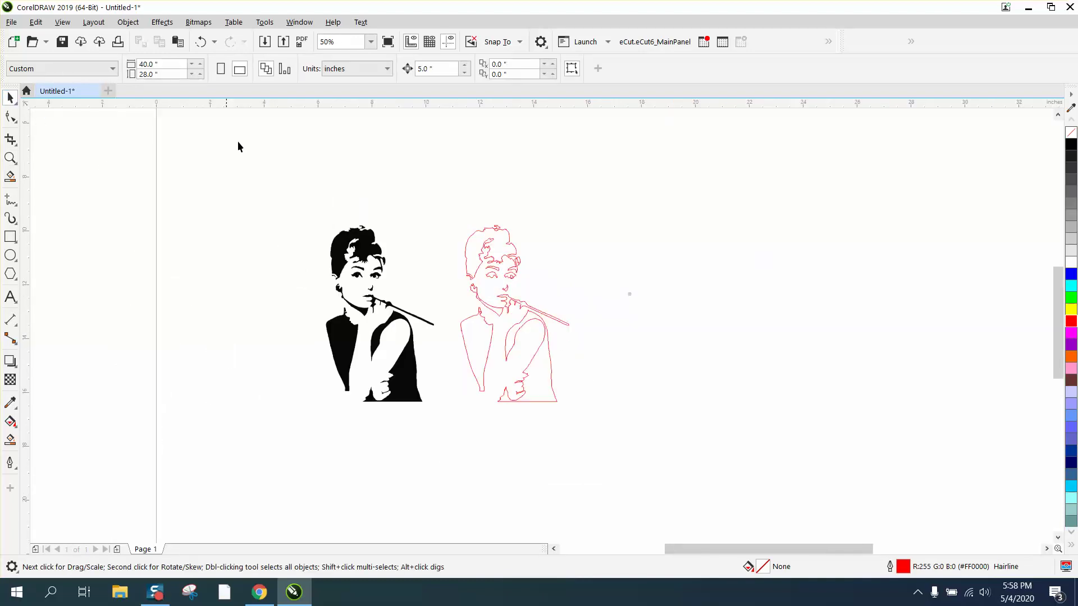
left_click_drag(429, 210, 598, 430)
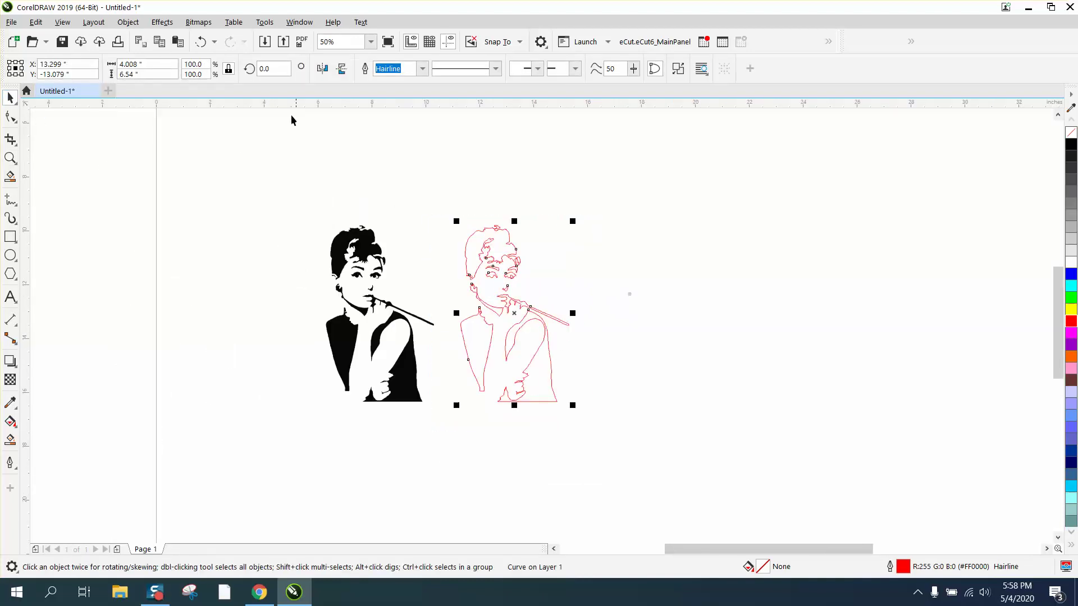
left_click(161, 23)
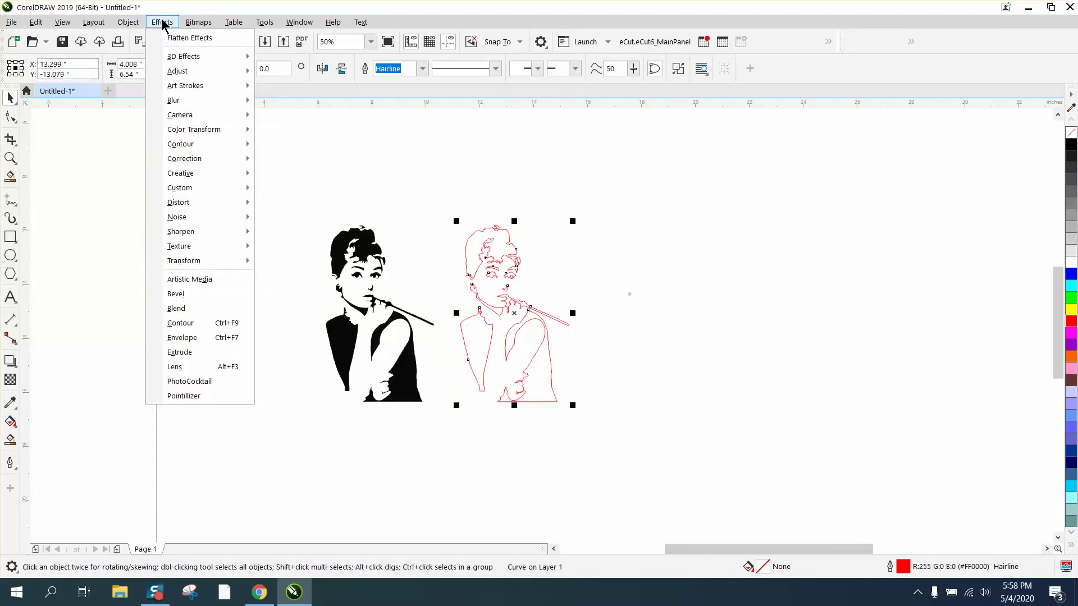
left_click(180, 321)
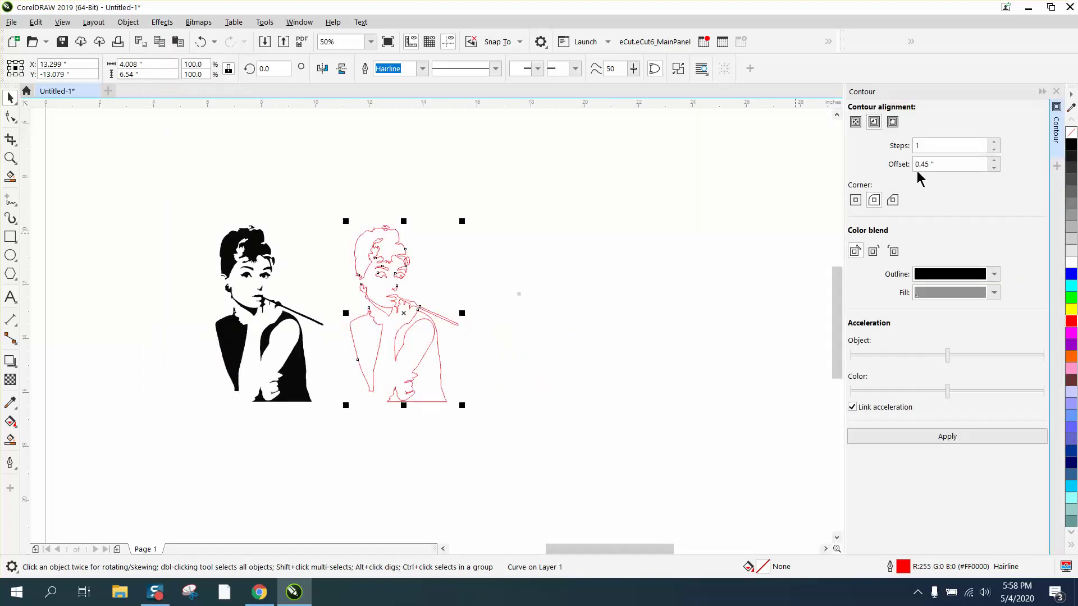
left_click(891, 123)
left_click(949, 165)
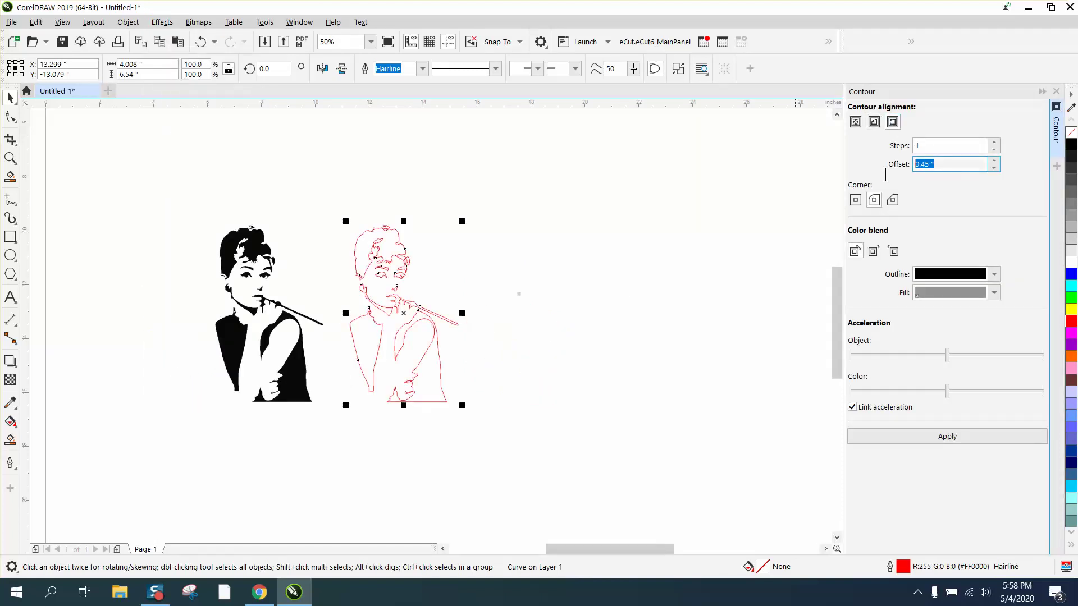
type(".5")
left_click(947, 437)
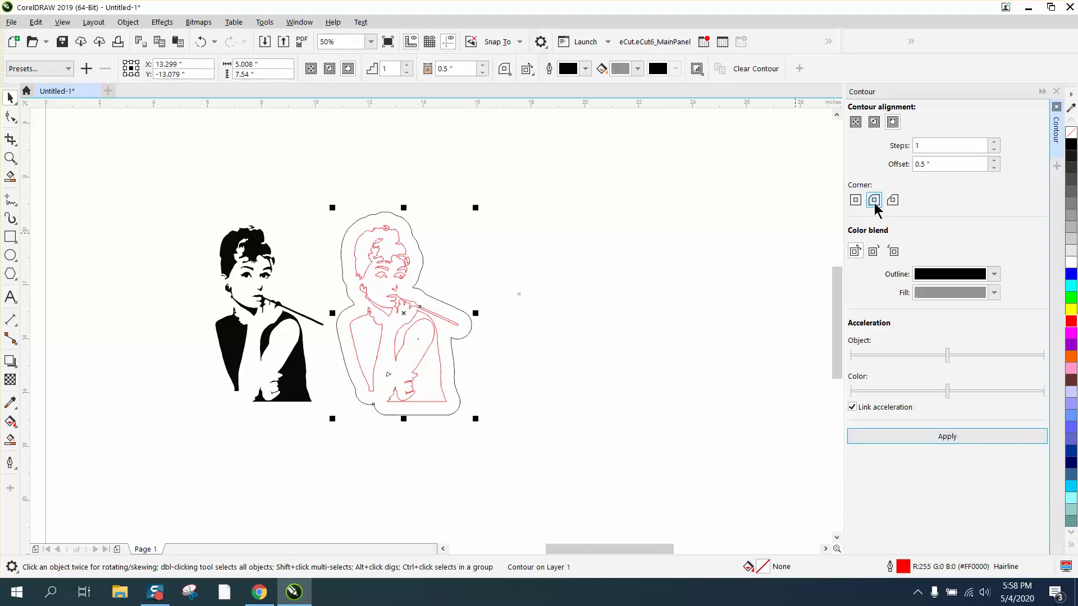
Break the outside contour apart from the red outline and move the black contour 5 inches to the right.
left_click(119, 22)
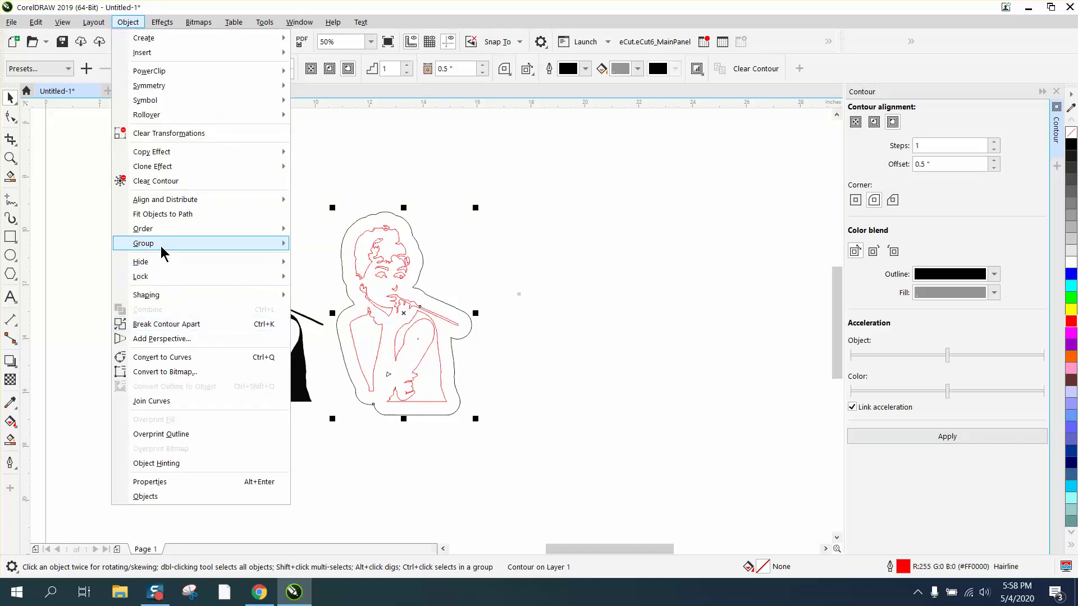
left_click(168, 324)
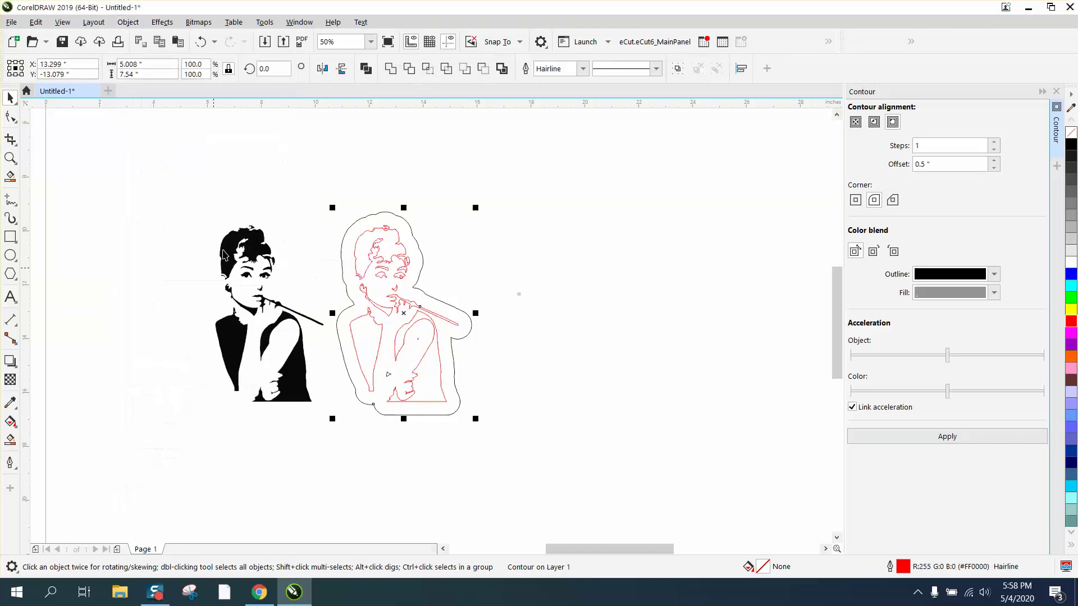
left_click(440, 215)
left_click(418, 252)
key("Right")
left_click(687, 340)
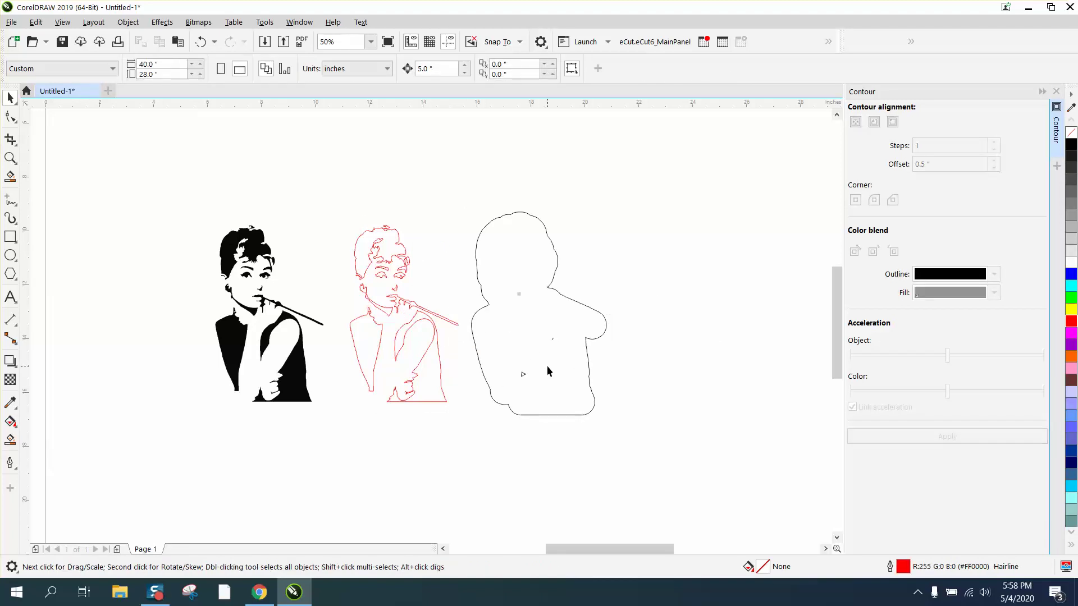
Break the black contour curve apart and delete the two tiny stray shapes inside it.
left_click(496, 218)
left_click(136, 23)
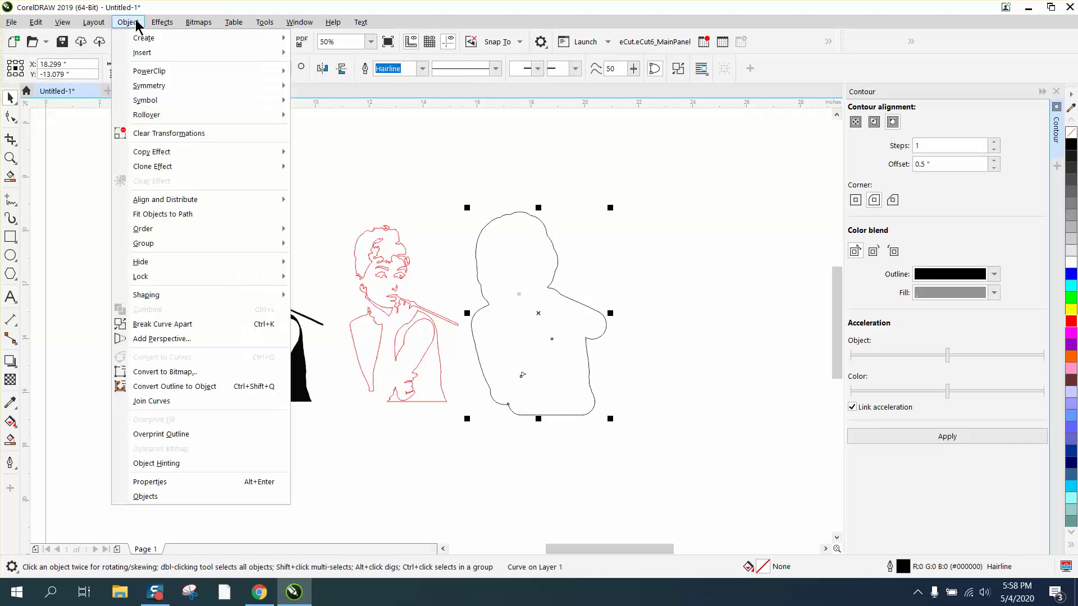
left_click(180, 323)
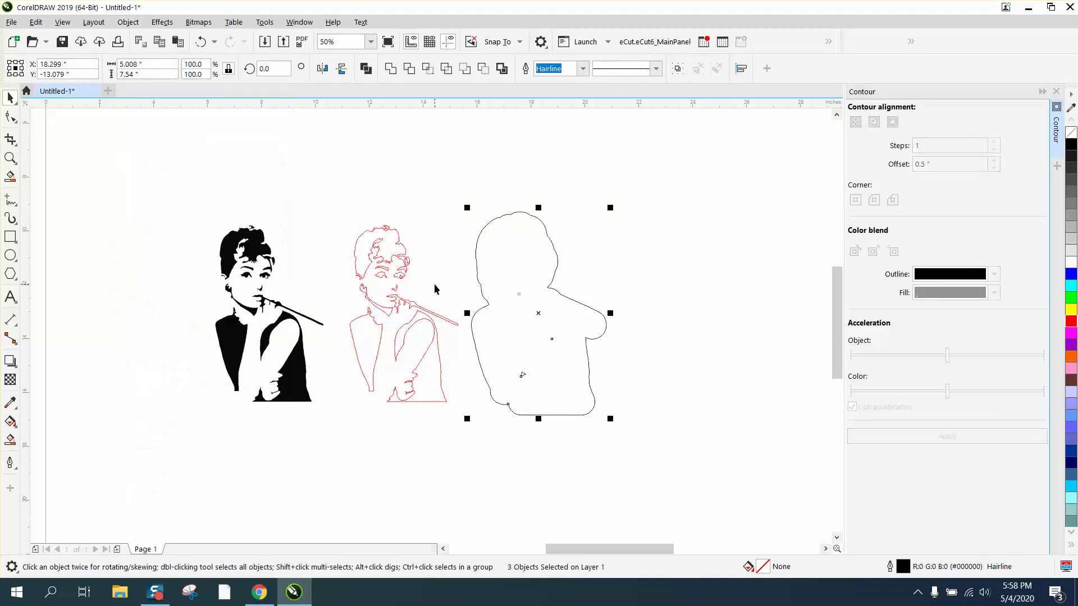
left_click_drag(632, 301, 505, 380)
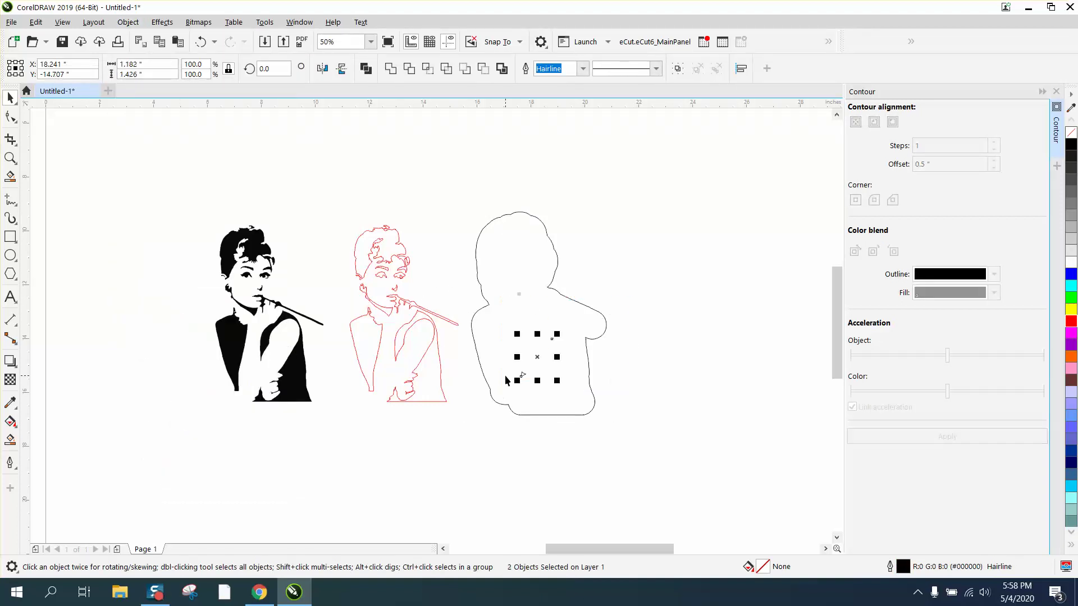
key("Delete")
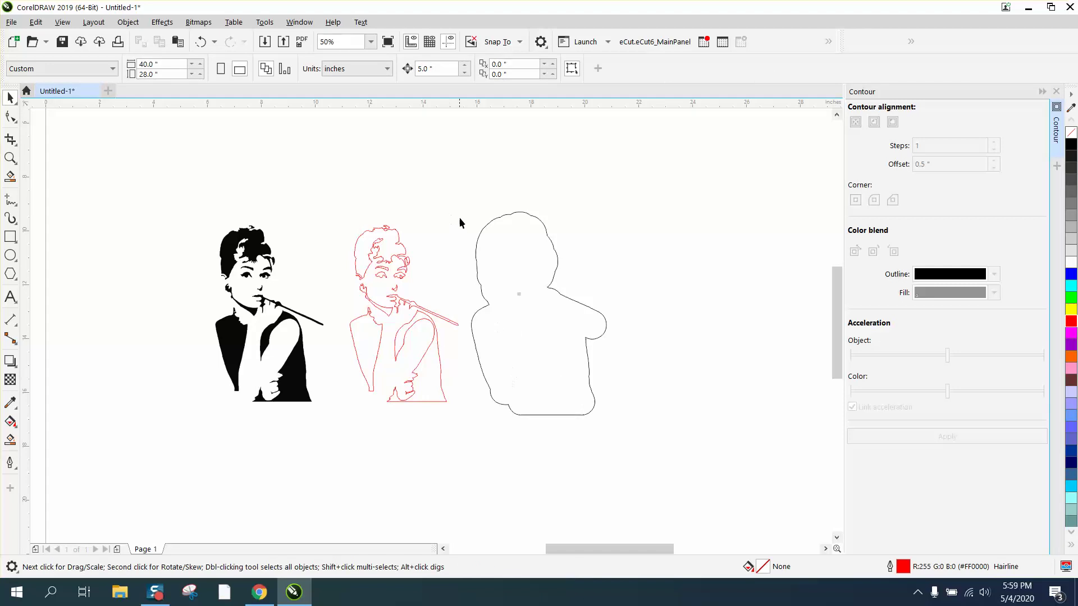
Try a one-step inside contour with a 0.045" offset on the black outline, and undo it.
left_click(509, 215)
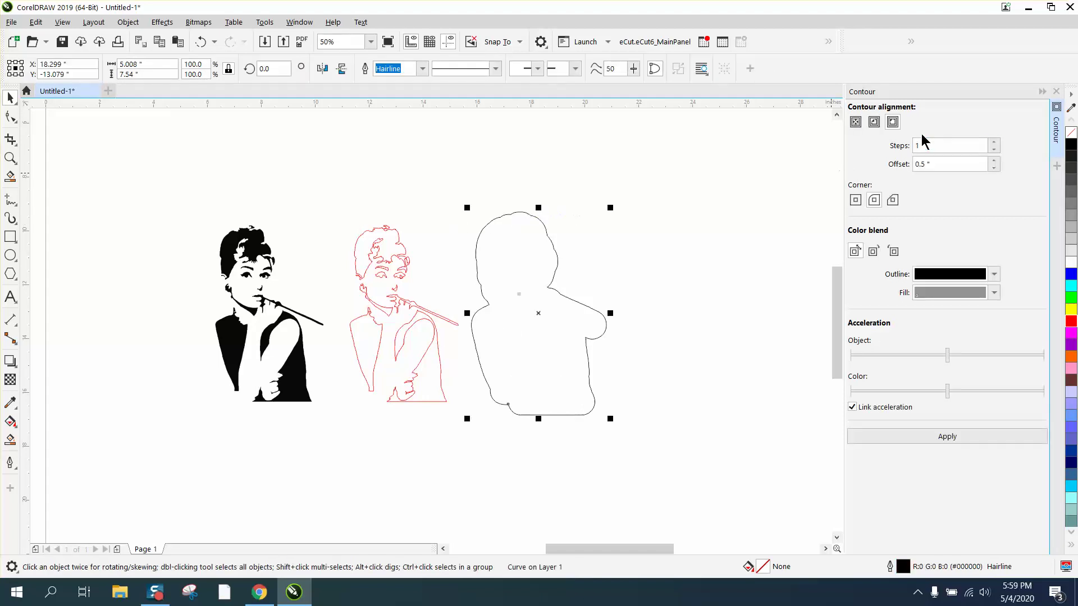
left_click(873, 123)
double_click(944, 166)
type(".045")
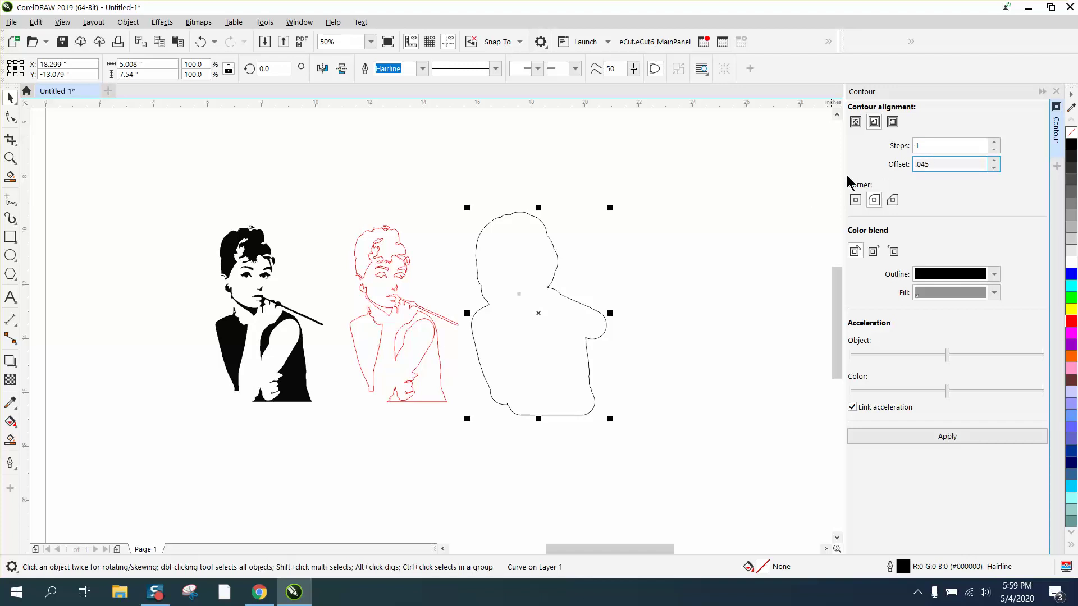
left_click(945, 436)
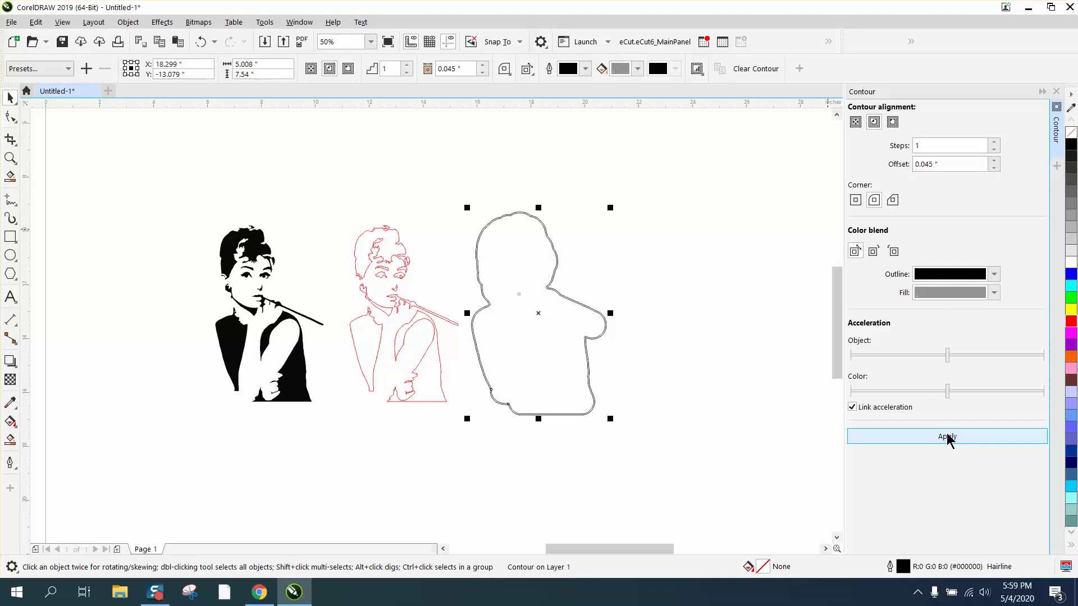
left_click(200, 42)
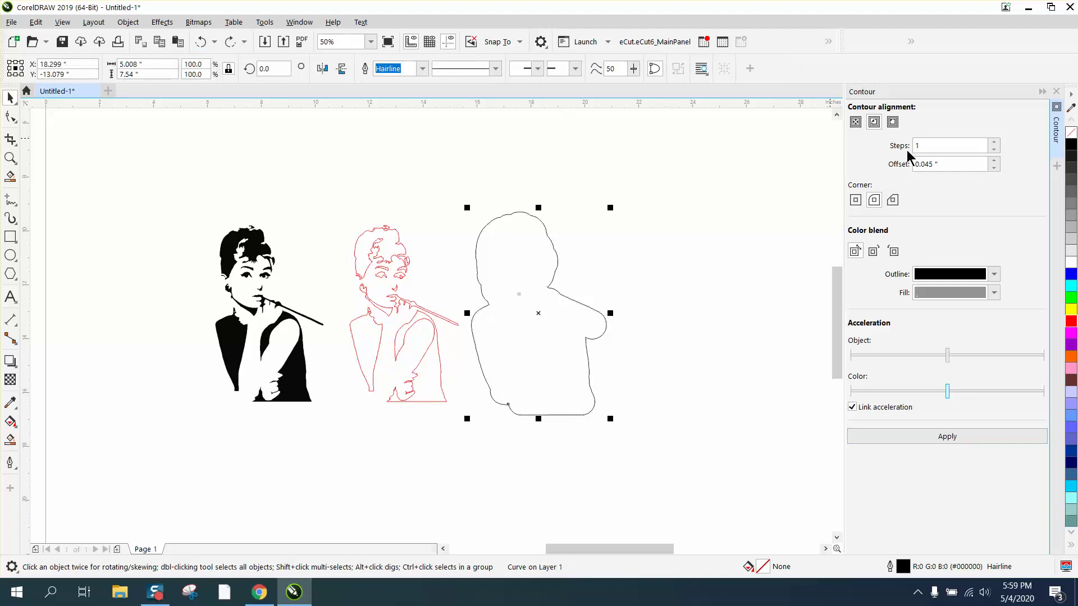
Apply a one-step inside contour with a 0.45" offset to the black outline.
left_click_drag(943, 164, 828, 164)
type(".")
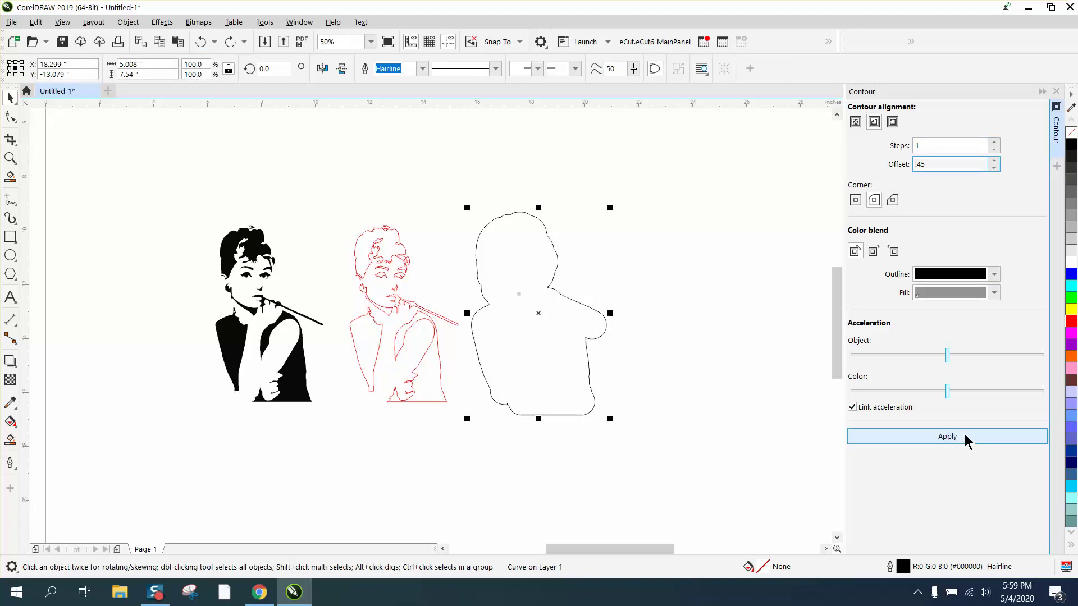
type("45")
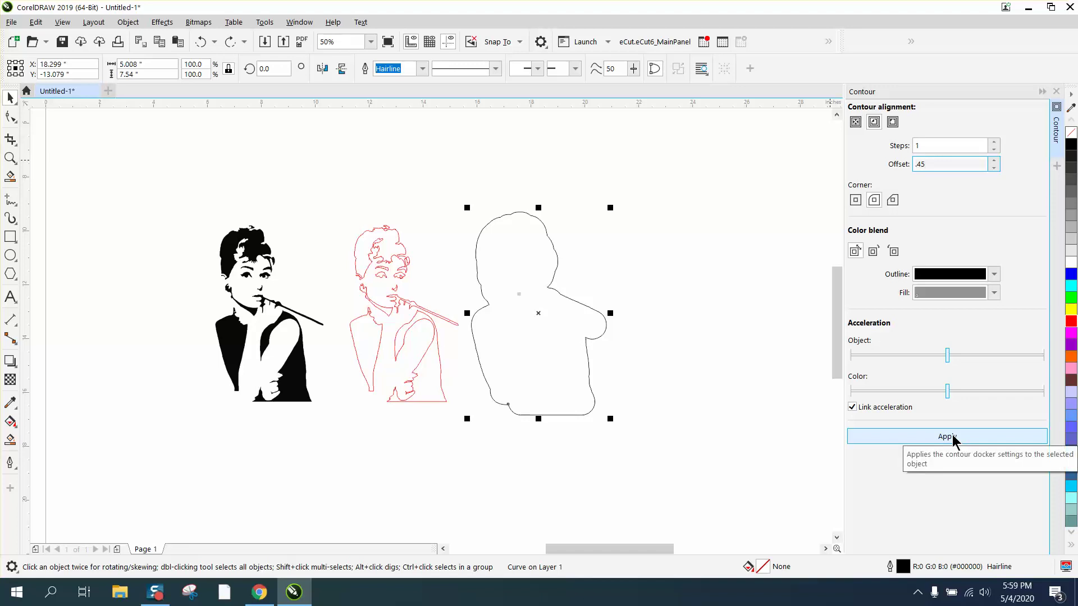
left_click(952, 438)
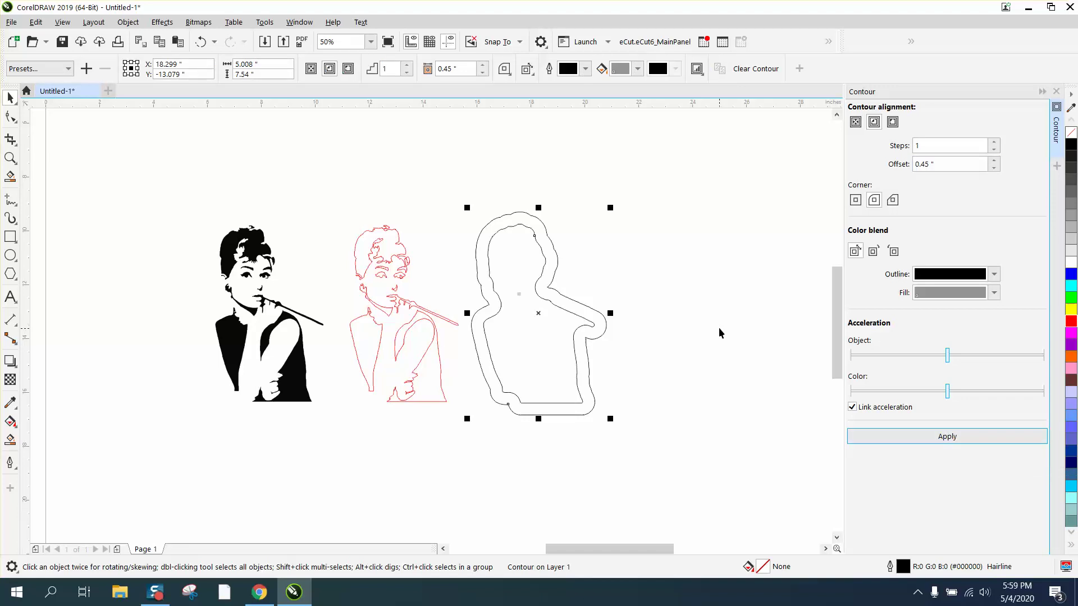
Break the inside contour apart from the outer black outline and clear the selection.
left_click(124, 23)
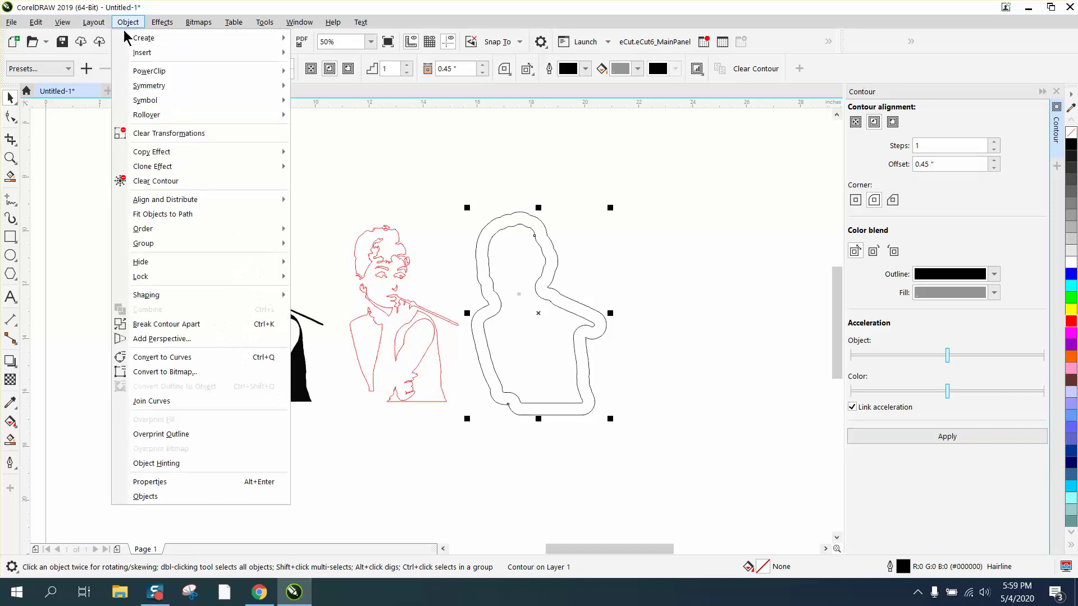
left_click(178, 322)
left_click(170, 280)
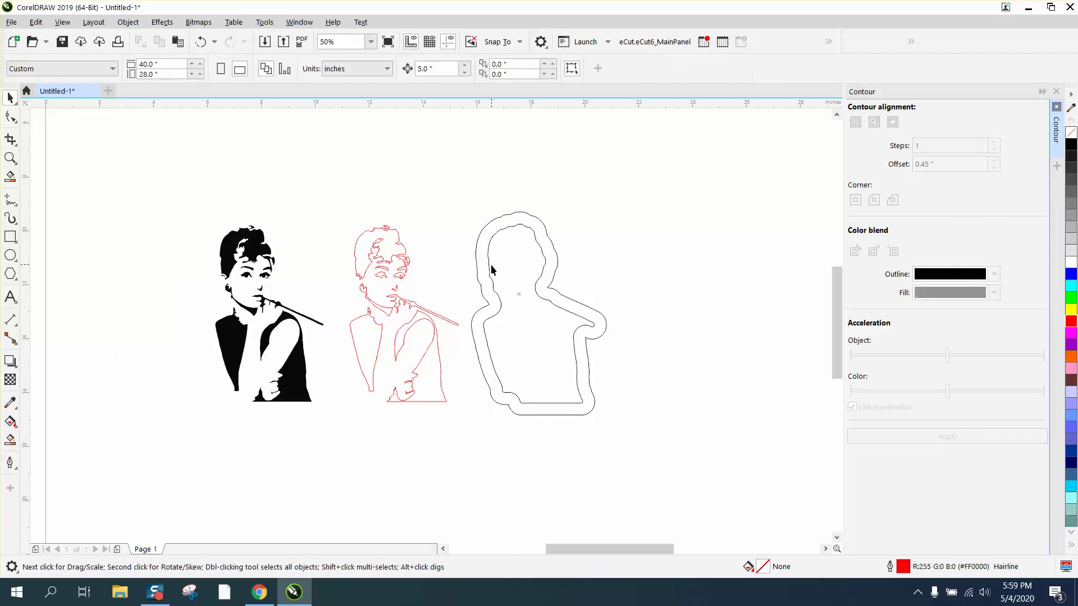
Color the inner contour's outline red and move it 10 inches left onto the black portrait.
left_click(490, 270)
right_click(1072, 322)
key("Left")
key("Left")
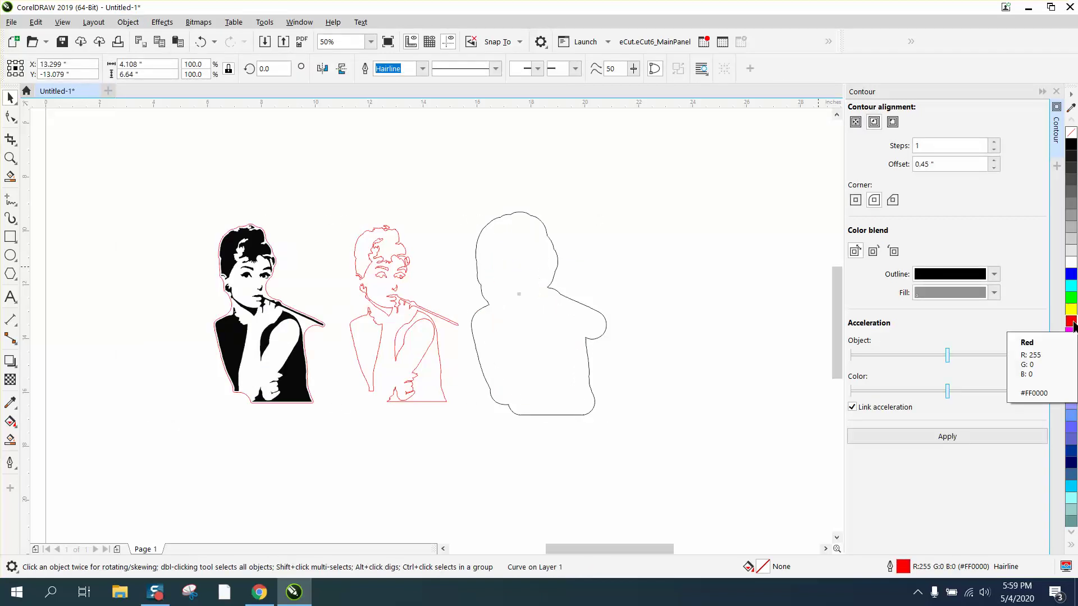
Activate the Smooth tool at the cigarette holder and set its nib size to 0.5 inch.
left_click(10, 158)
left_click(364, 416)
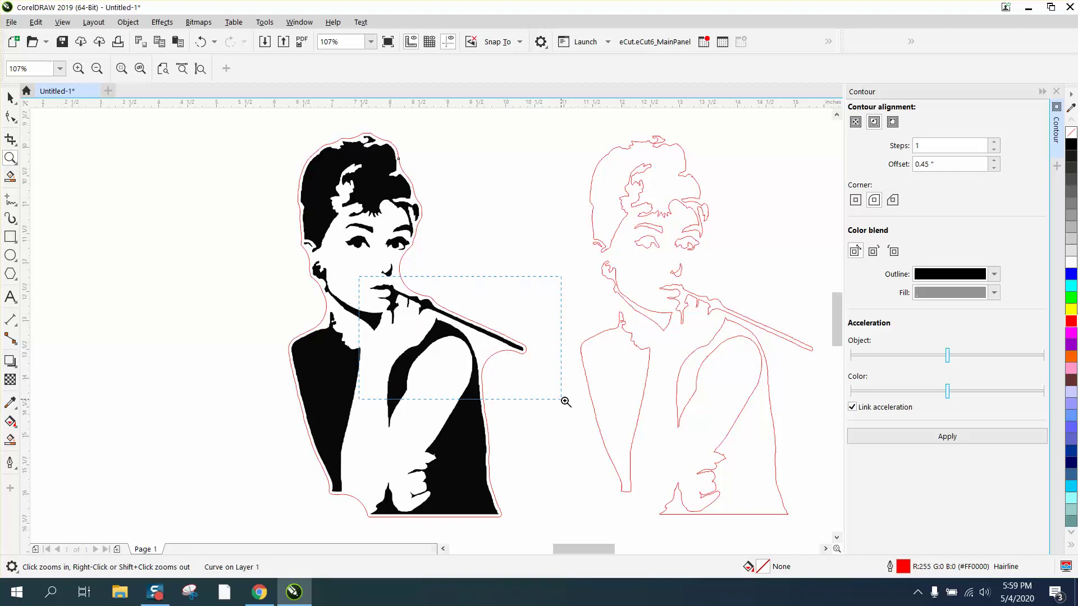
left_click_drag(536, 394, 606, 416)
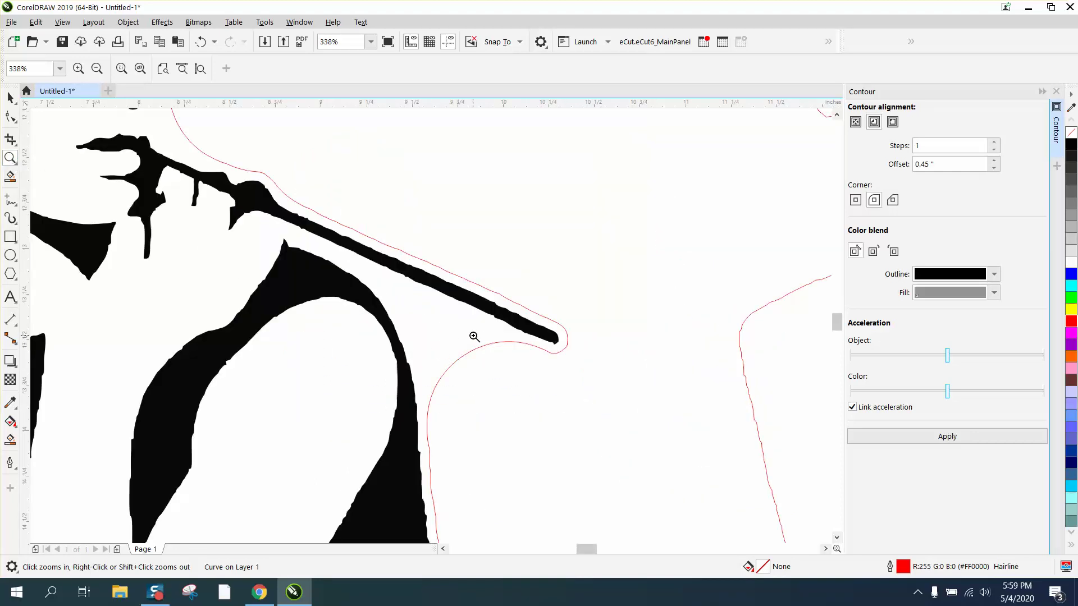
left_click_drag(399, 272, 544, 348)
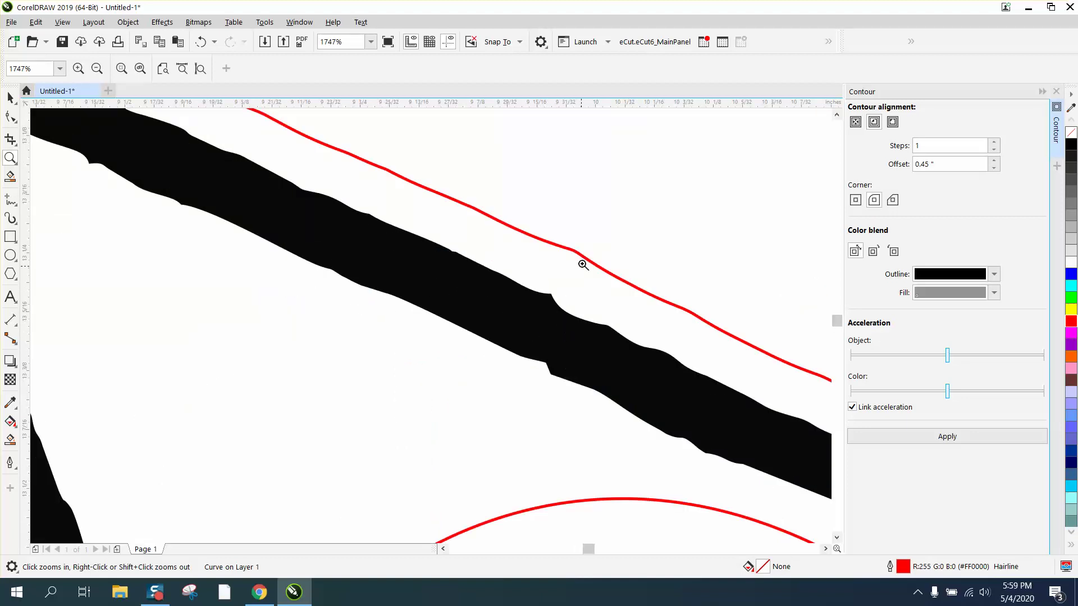
scroll(505, 277, "down", 4)
scroll(512, 276, "down", 4)
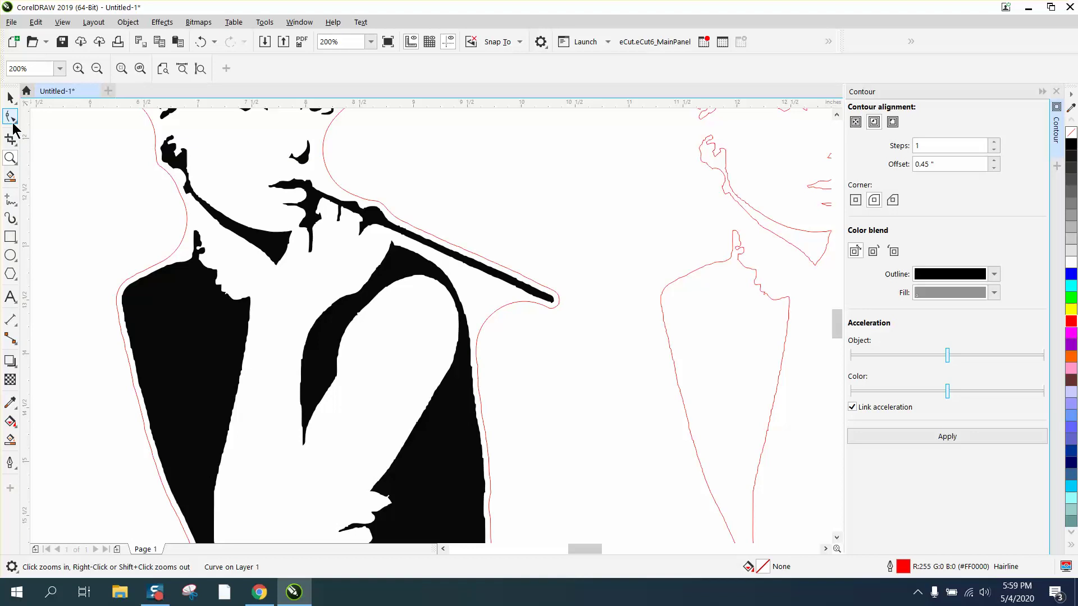
left_click(13, 118)
left_click(48, 137)
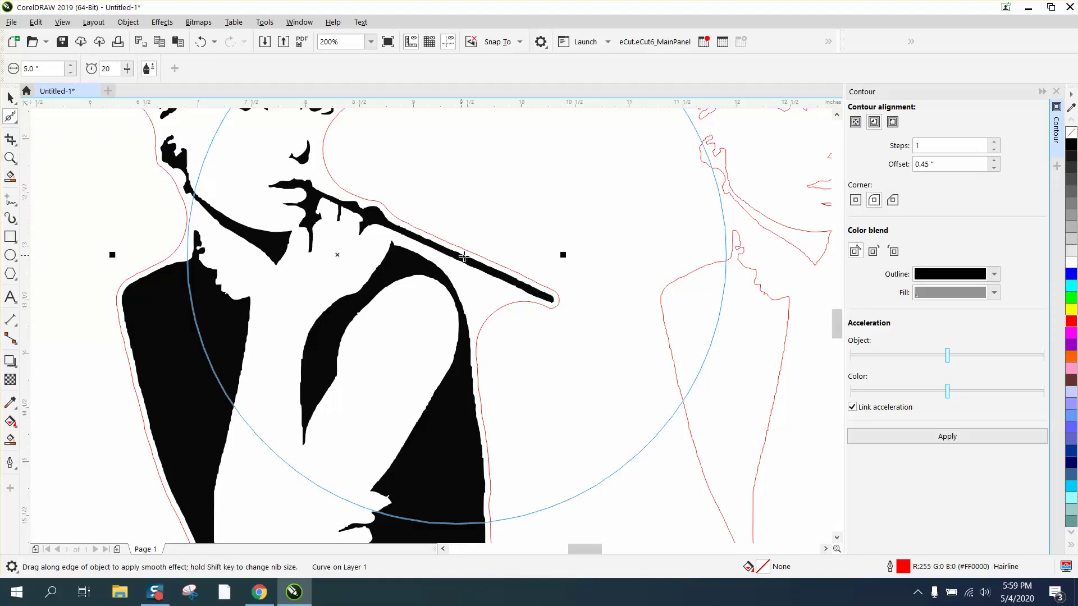
left_click_drag(49, 69, 2, 70)
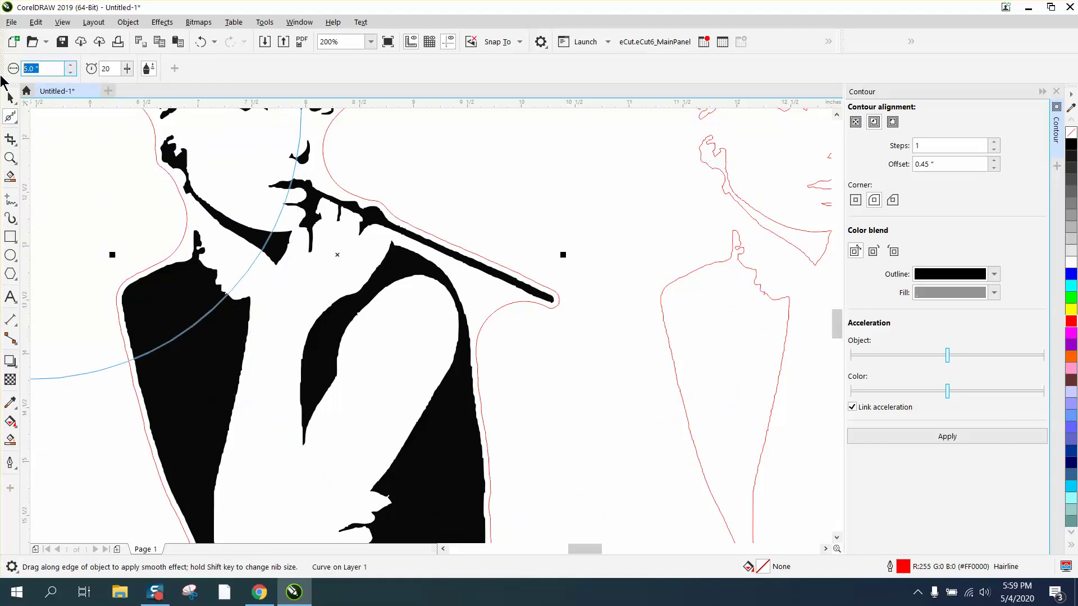
type("0.5")
key("Return")
Smooth the jagged edges of the black cigarette holder with the Smooth tool.
left_click(516, 284)
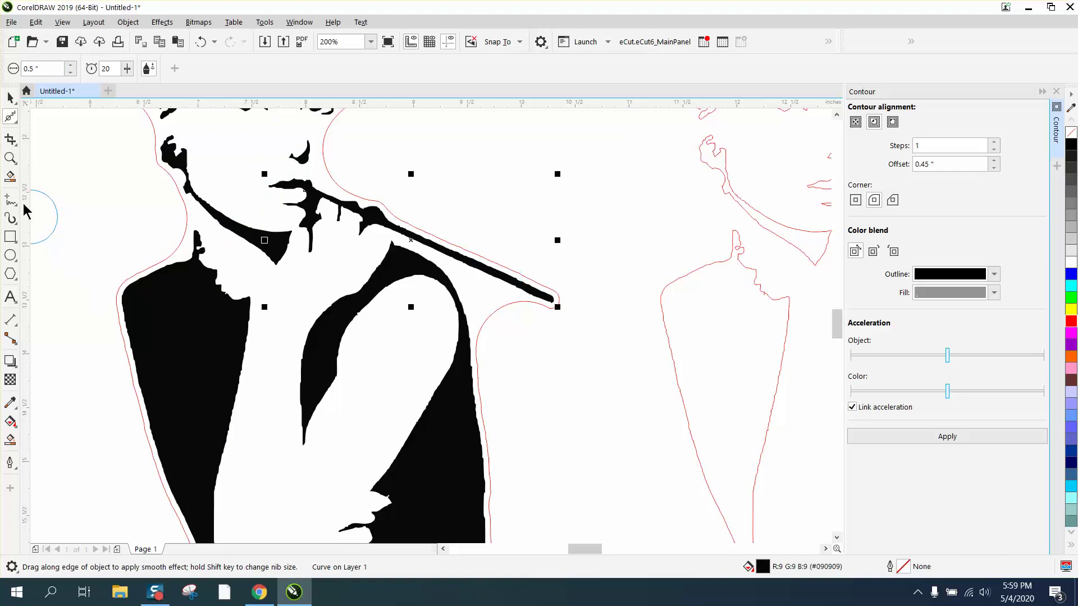
left_click(11, 156)
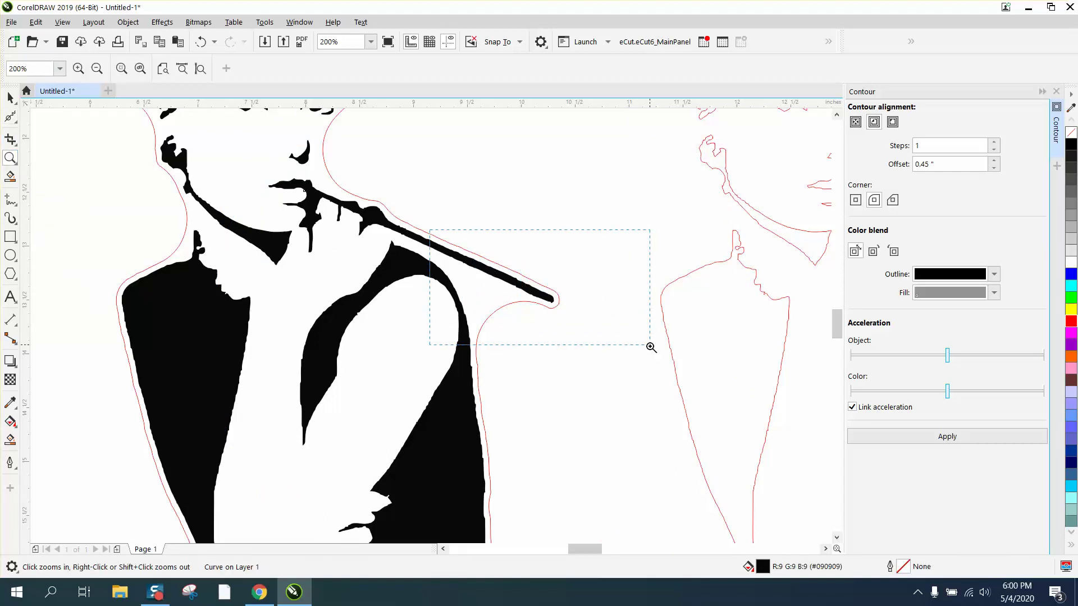
left_click_drag(646, 331, 645, 331)
left_click(11, 116)
mouse_move(391, 314)
left_mouse_down()
mouse_move(169, 235)
mouse_move(174, 224)
mouse_move(443, 322)
mouse_move(308, 303)
mouse_move(561, 387)
mouse_move(527, 366)
mouse_move(282, 287)
mouse_move(123, 269)
mouse_move(180, 440)
mouse_move(103, 331)
left_mouse_up()
scroll(289, 312, "down", 3)
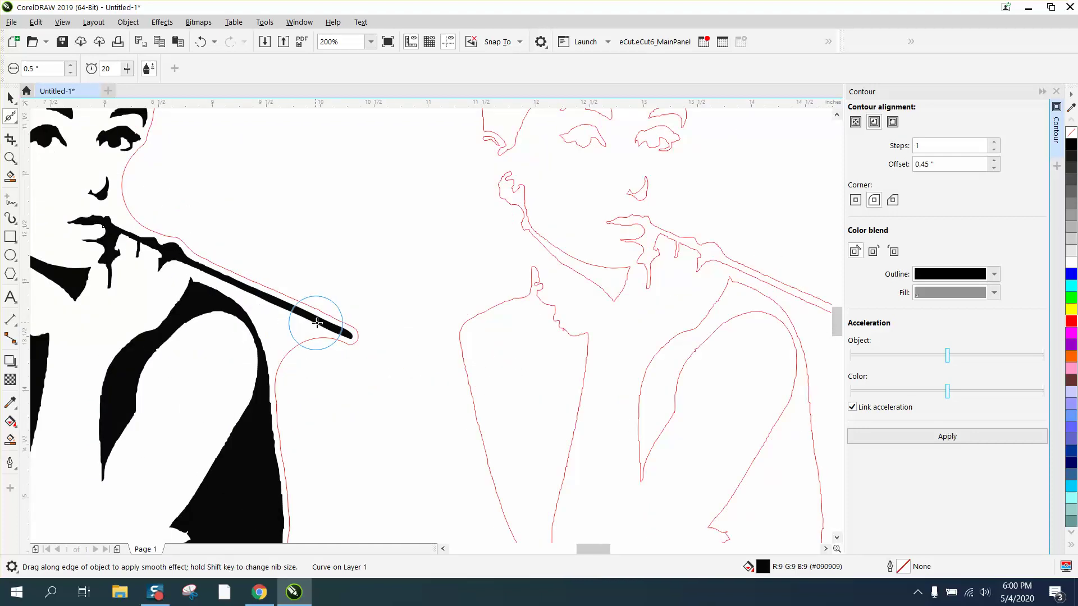
left_click(10, 158)
left_click_drag(146, 249, 348, 379)
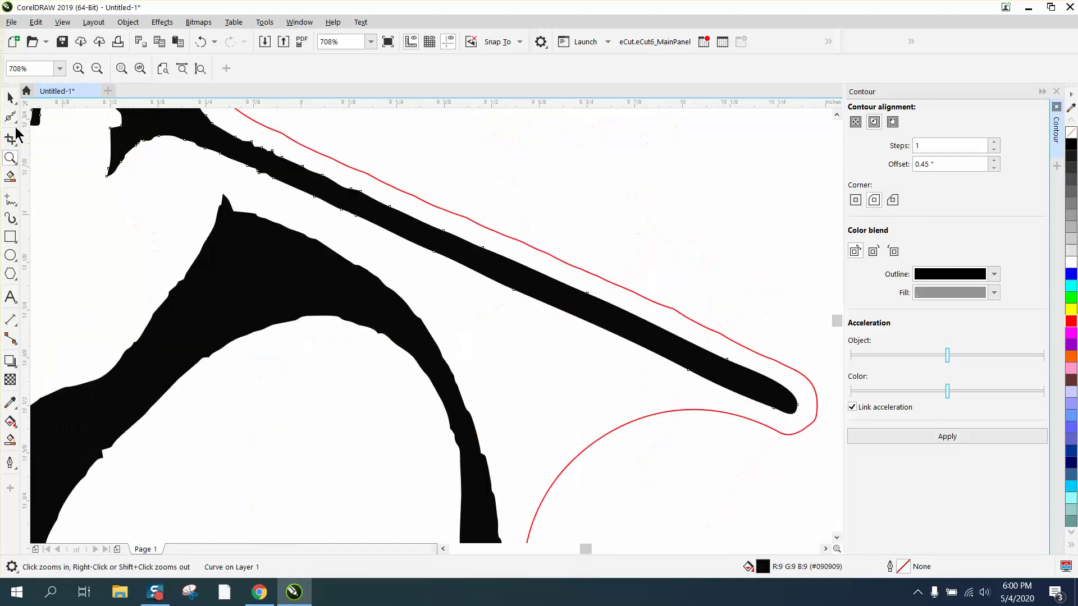
Select the red contour around the black portrait and delete it.
left_click(18, 122)
left_click(35, 122)
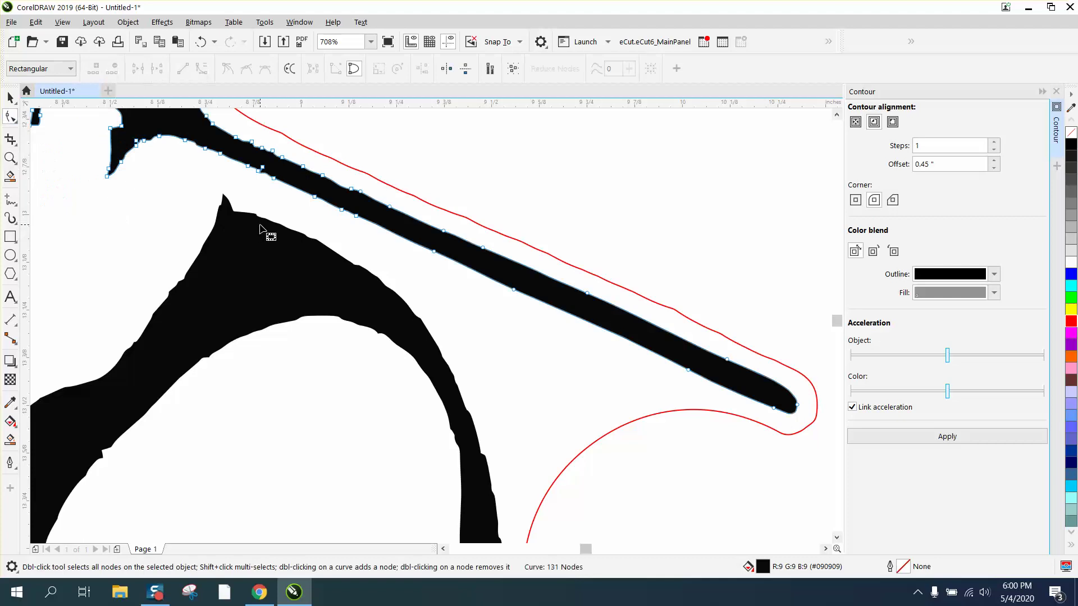
key("Tab")
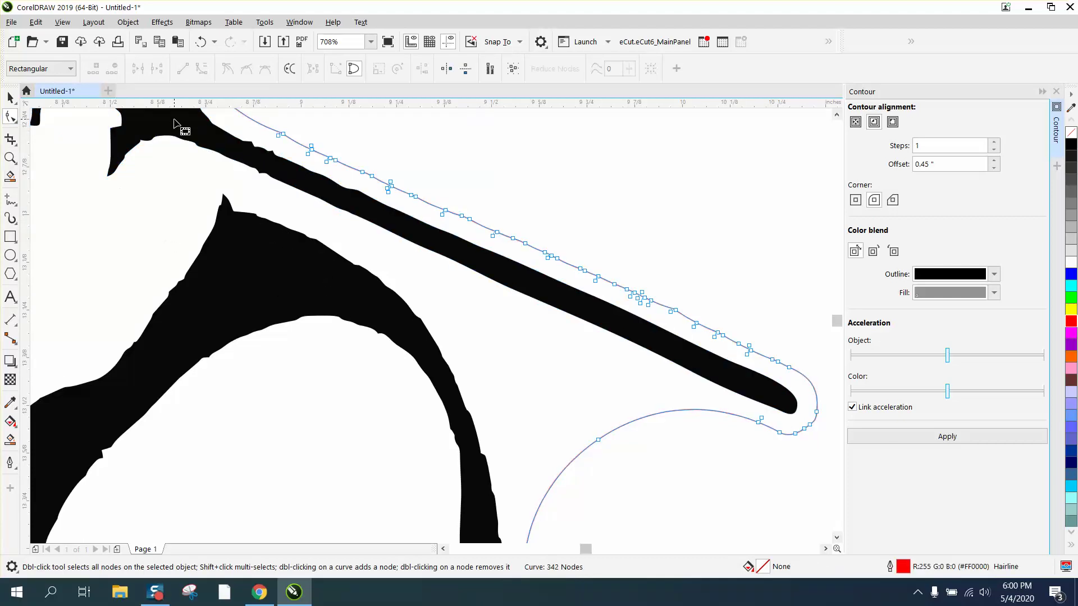
key("space")
key("Delete")
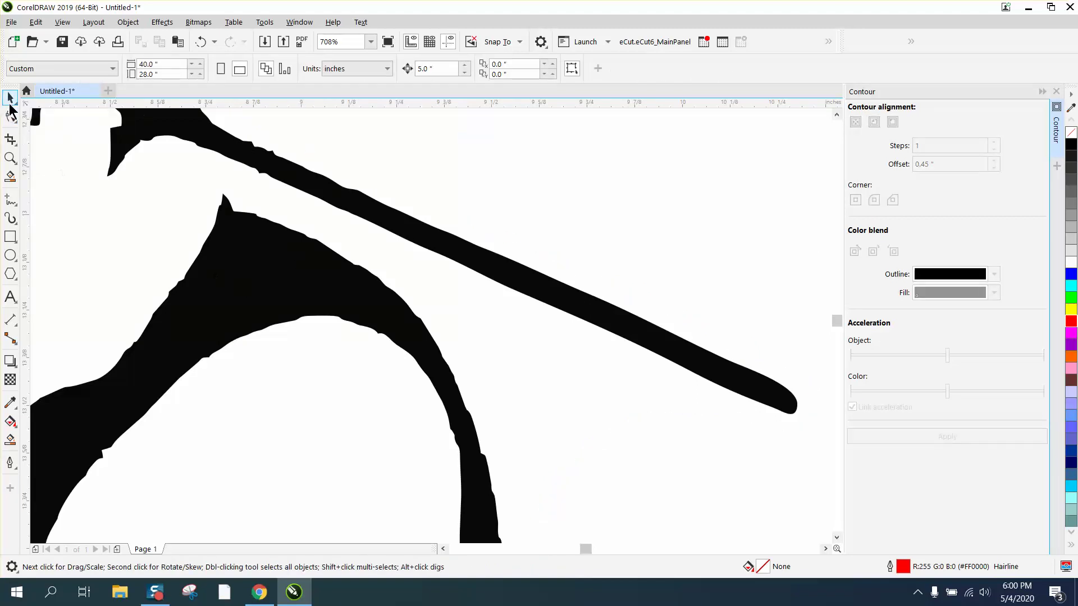
left_click(258, 257)
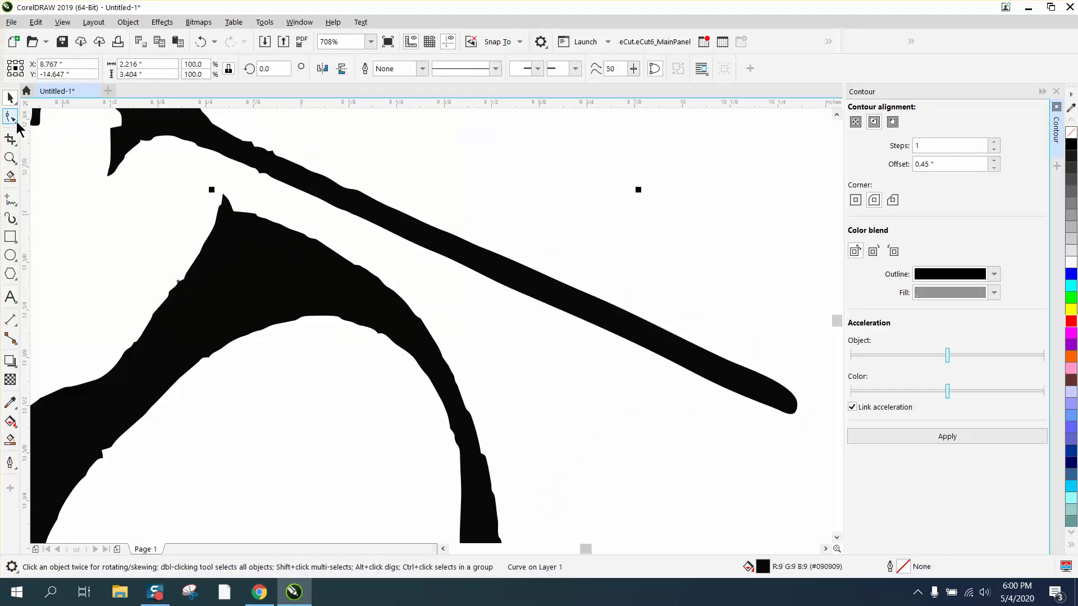
left_click(127, 21)
mouse_move(168, 246)
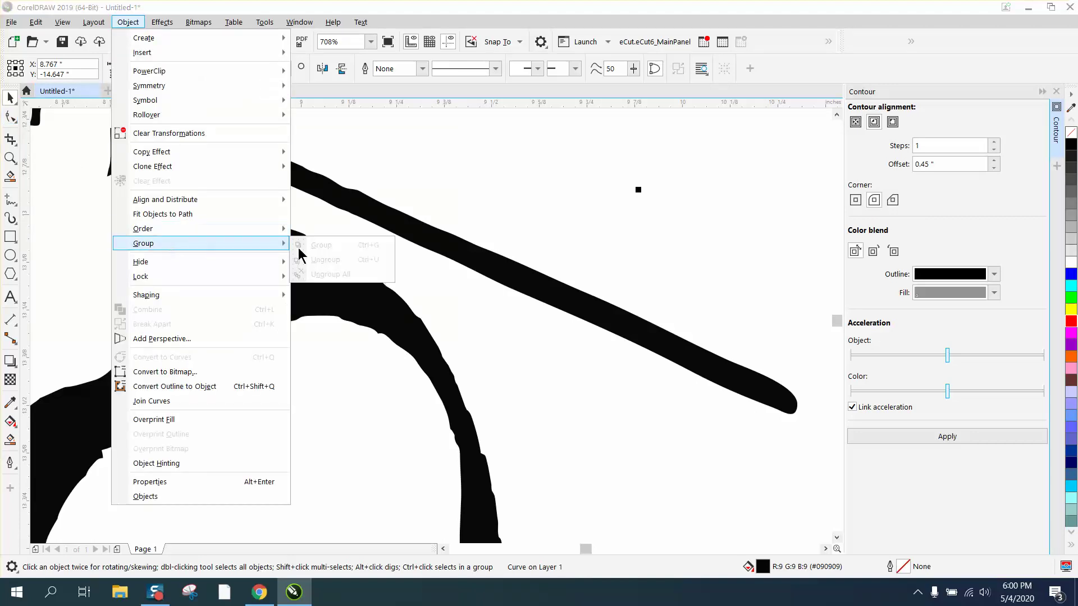
left_click(440, 257)
scroll(368, 282, "down", 5)
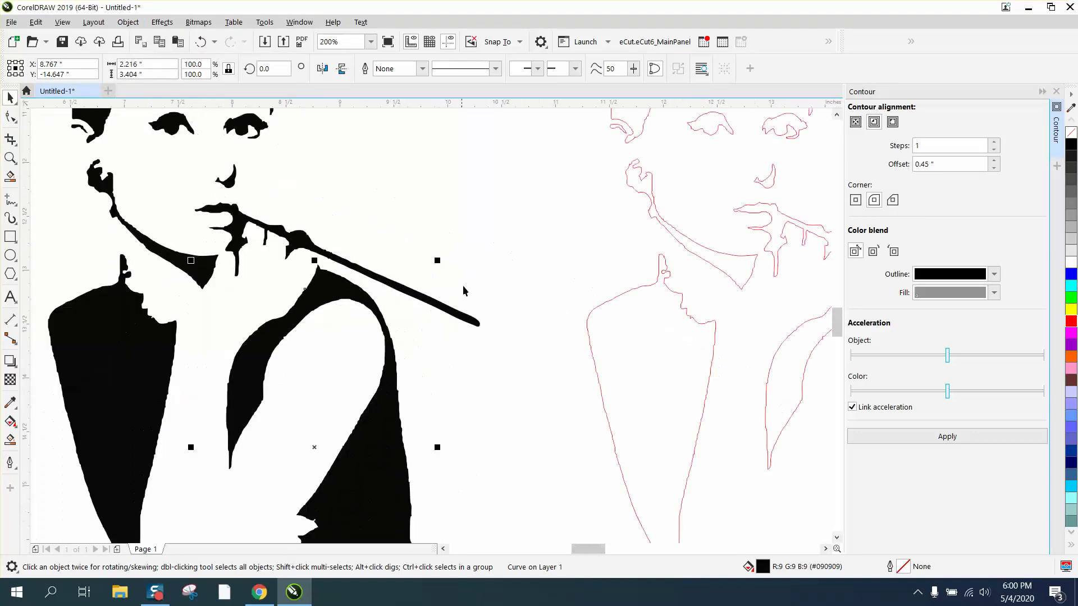
Delete the surplus nodes along the upper outer edge of the black arm shape below the cigarette holder.
left_click(410, 348)
left_click(391, 384)
left_click(11, 116)
left_click(10, 159)
left_click_drag(260, 233, 481, 389)
left_click(10, 117)
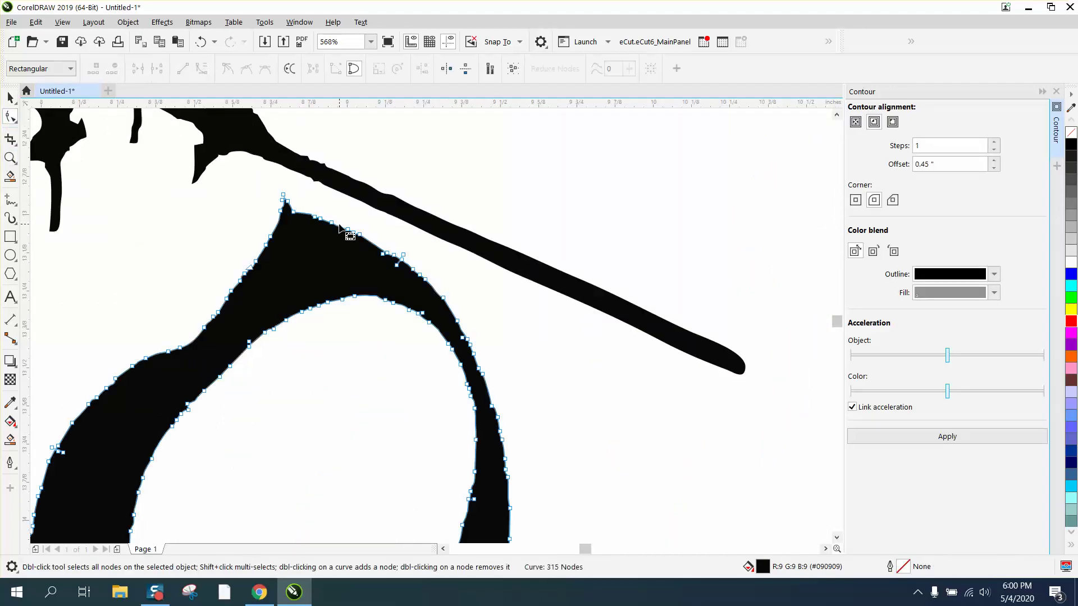
left_click_drag(314, 208, 449, 305)
key("Delete")
key("Delete")
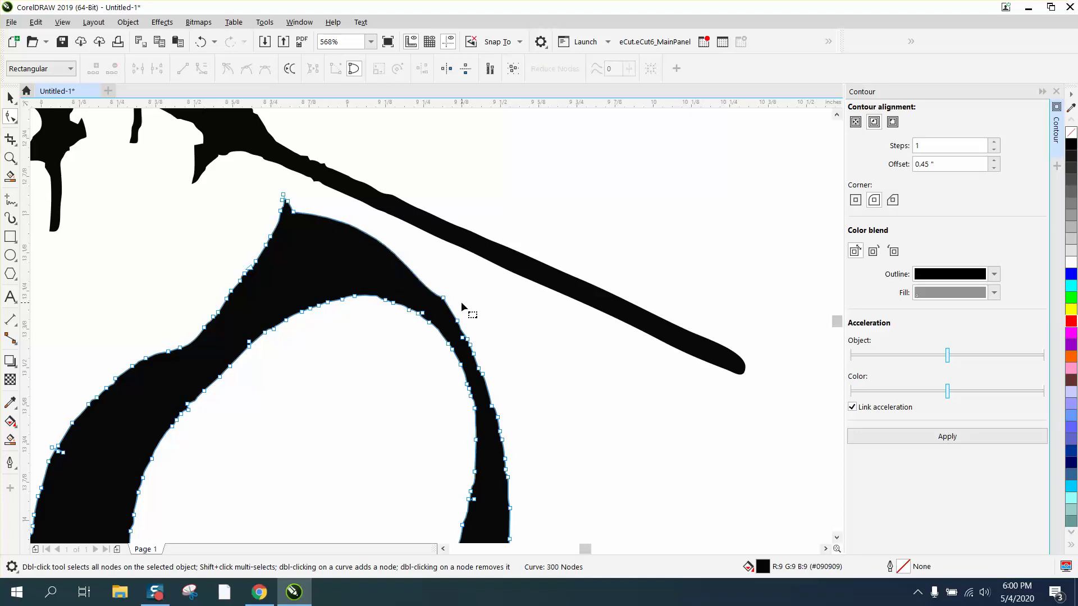
left_click(442, 298)
key("Delete")
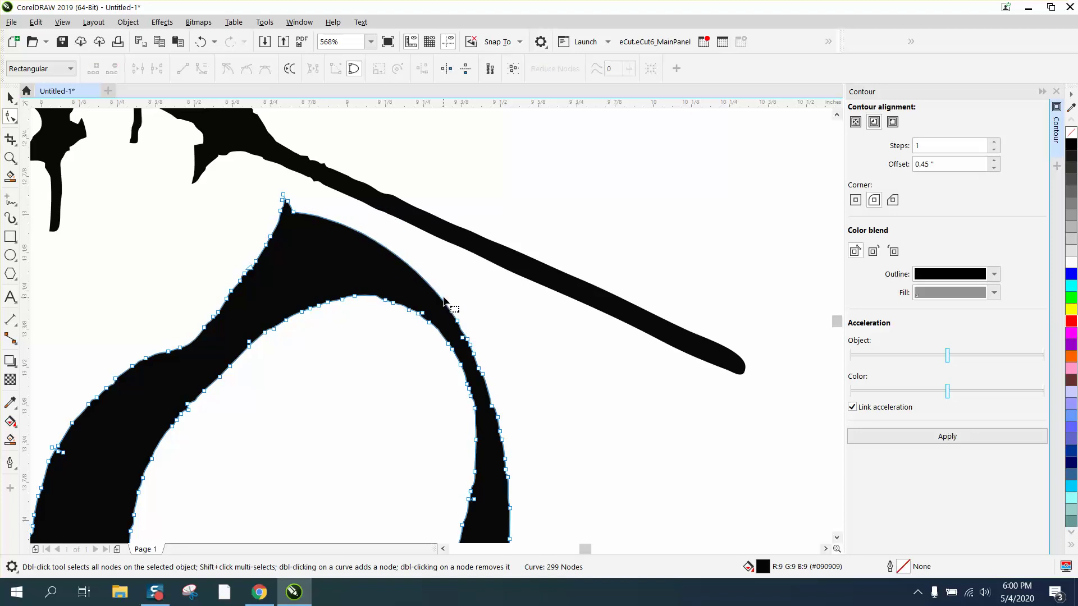
Delete the surplus nodes on the left slope and the inner curve of the black arm shape.
left_click_drag(213, 242, 298, 346)
key("Delete")
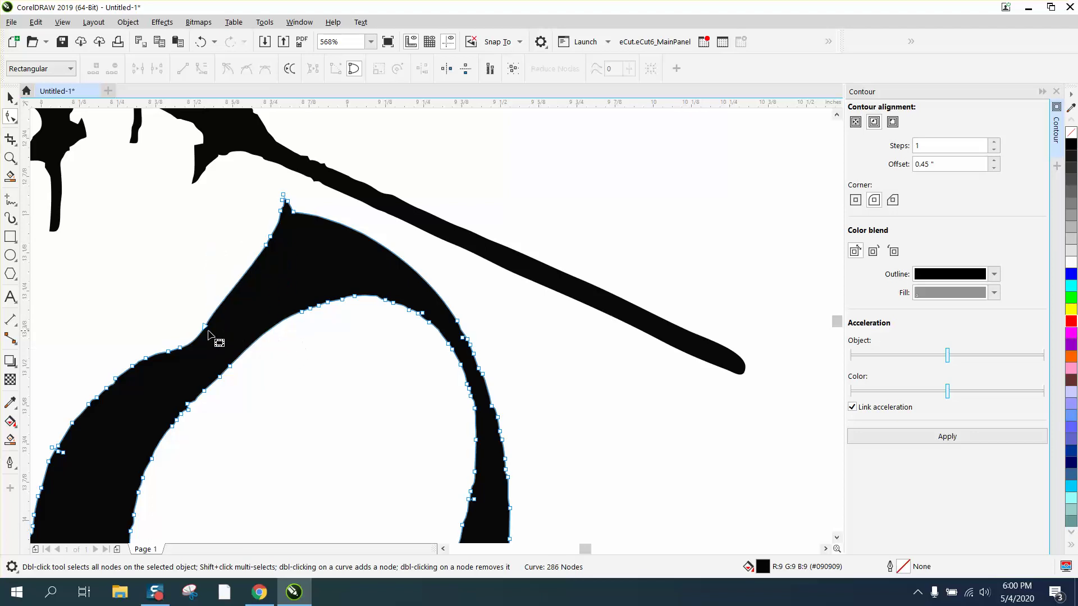
left_click_drag(301, 291, 365, 335)
key("Delete")
scroll(272, 390, "down", 2)
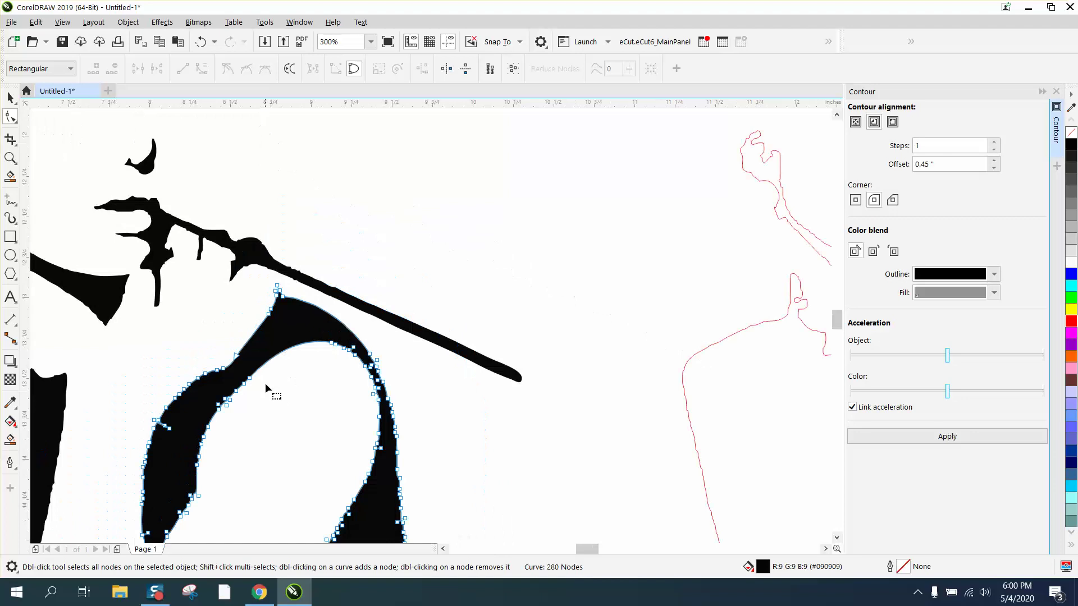
scroll(320, 455, "down", 2)
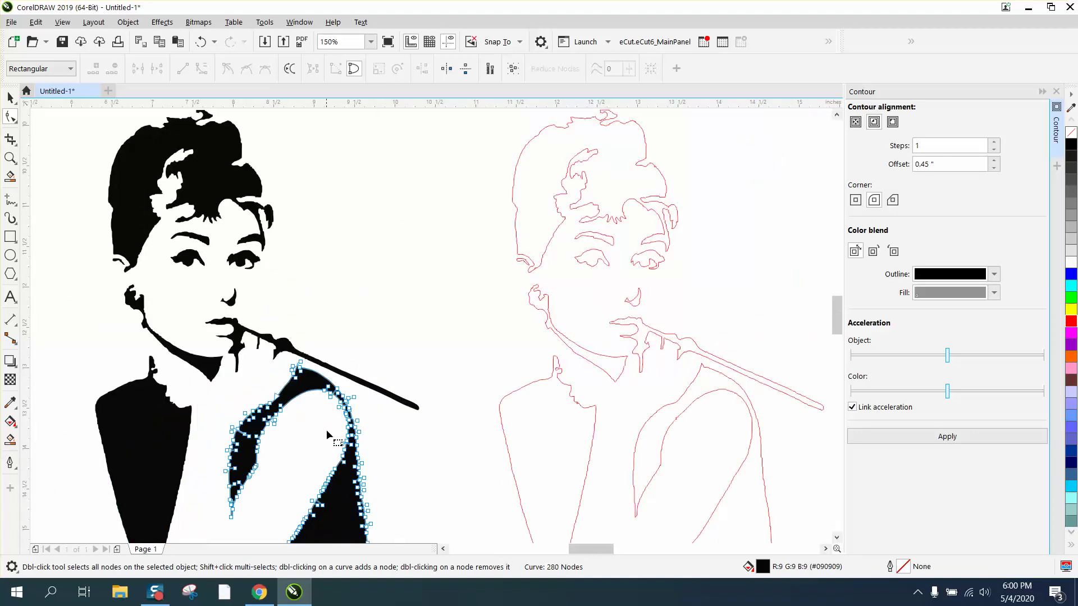
Delete the surplus nodes along the upper and lower edges of the right eyebrow joined to the hair.
left_click(10, 158)
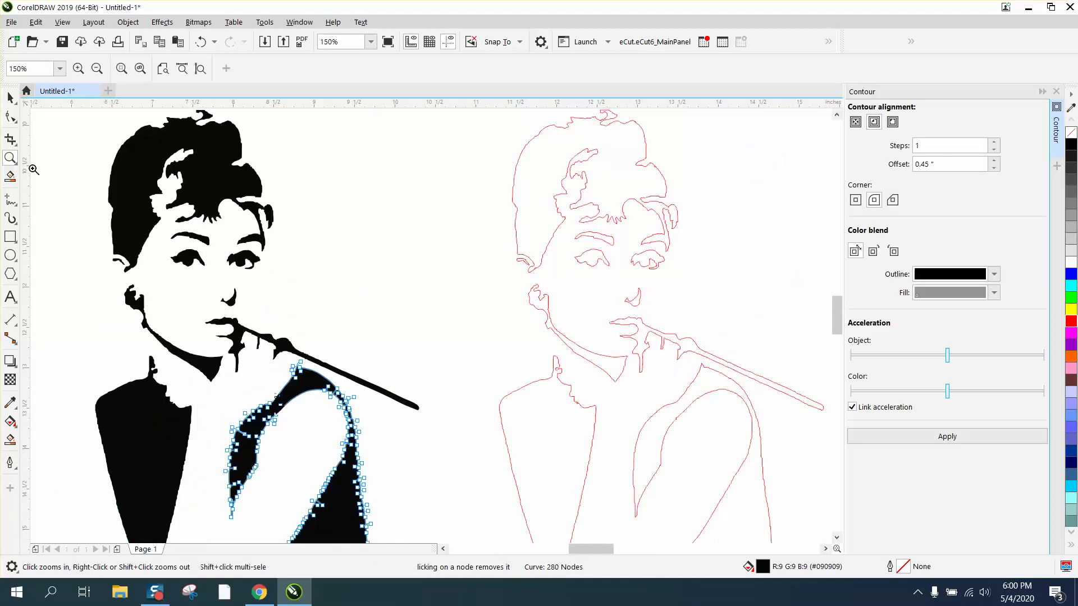
left_click_drag(232, 232, 337, 270)
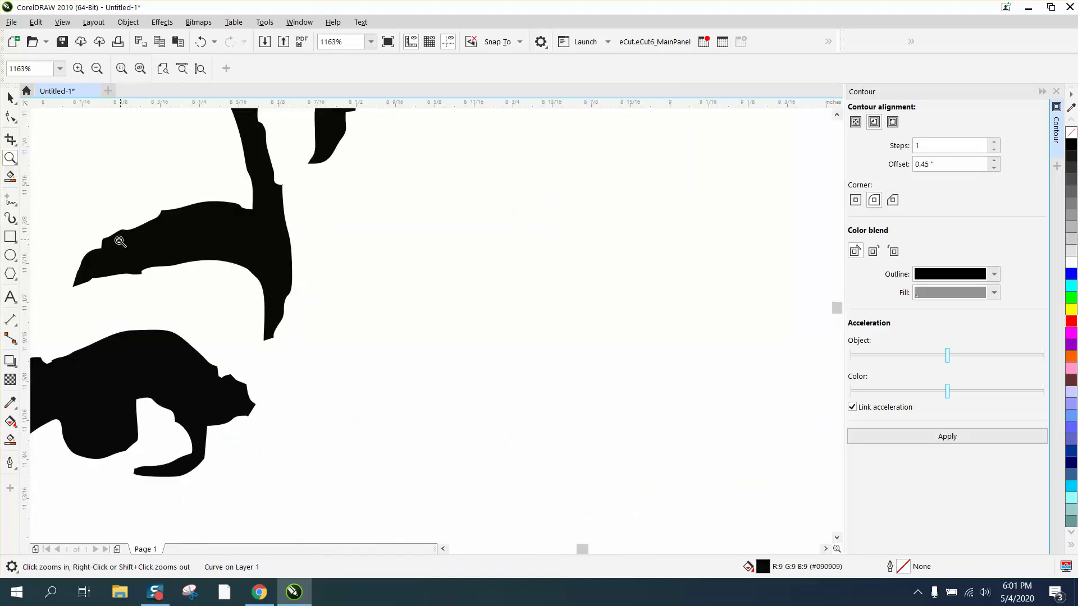
left_click(10, 116)
left_click(157, 220)
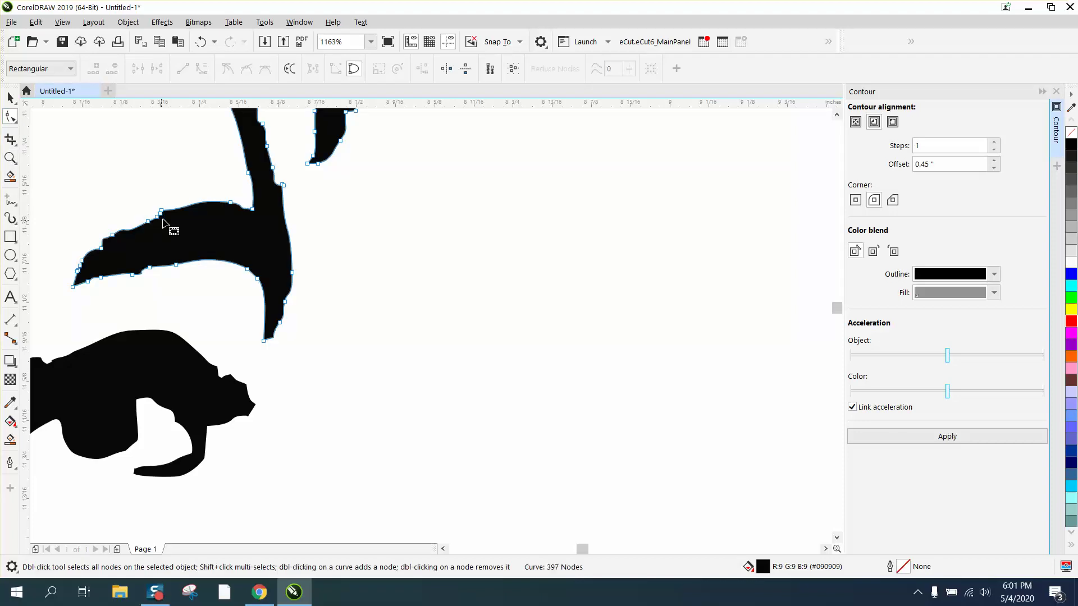
left_click_drag(172, 200, 84, 258)
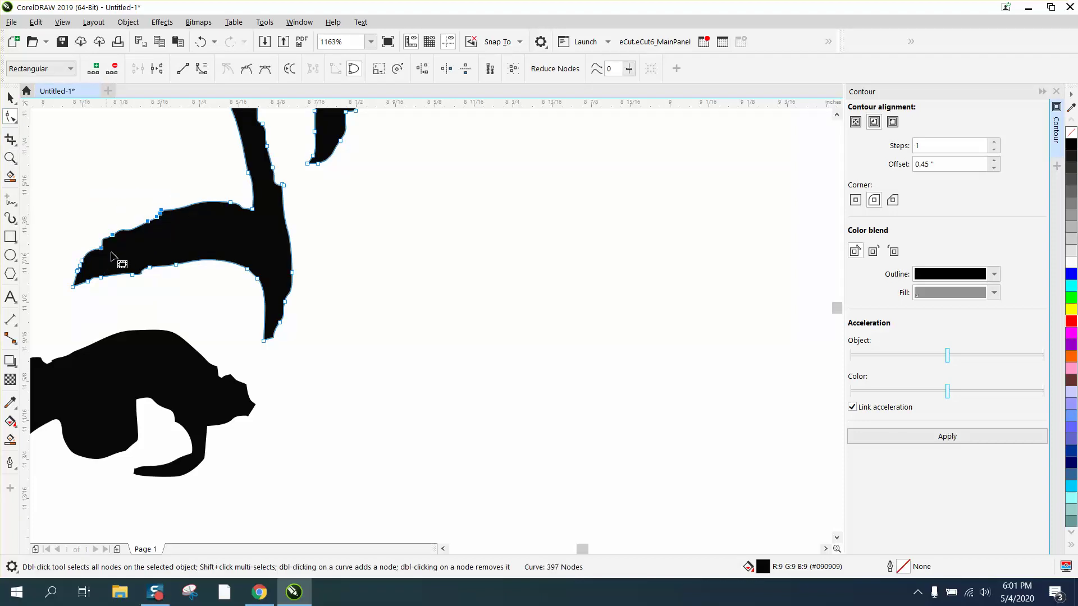
key("Delete")
left_click_drag(177, 270, 113, 291)
key("Delete")
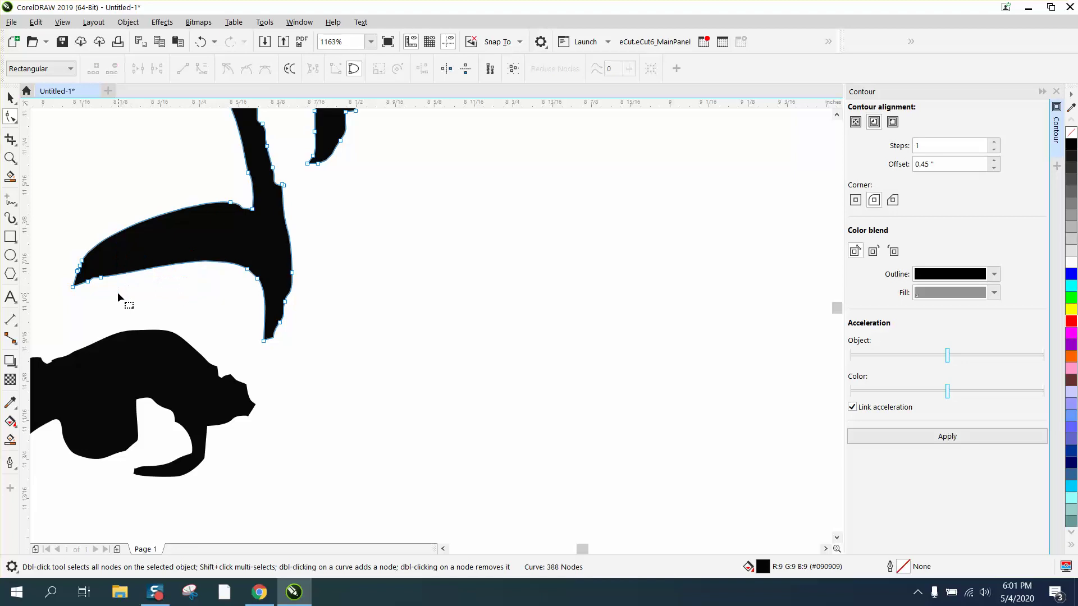
Smooth the right eyebrow and the adjoining hair strand with the Smooth tool.
left_click(16, 123)
left_click(42, 137)
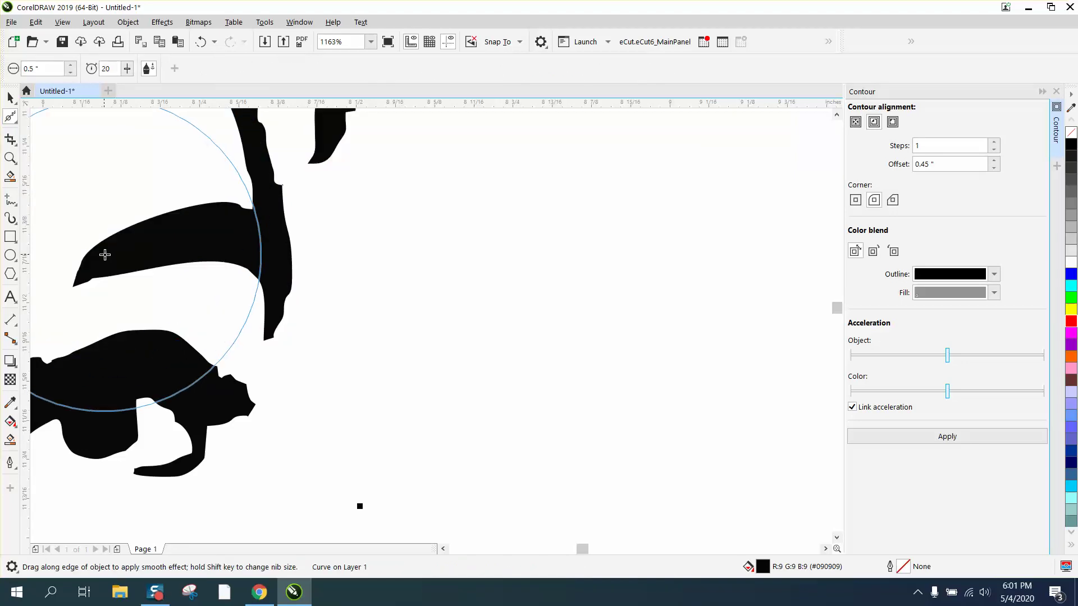
mouse_move(90, 277)
left_mouse_down()
mouse_move(187, 247)
mouse_move(260, 248)
mouse_move(266, 191)
left_mouse_up()
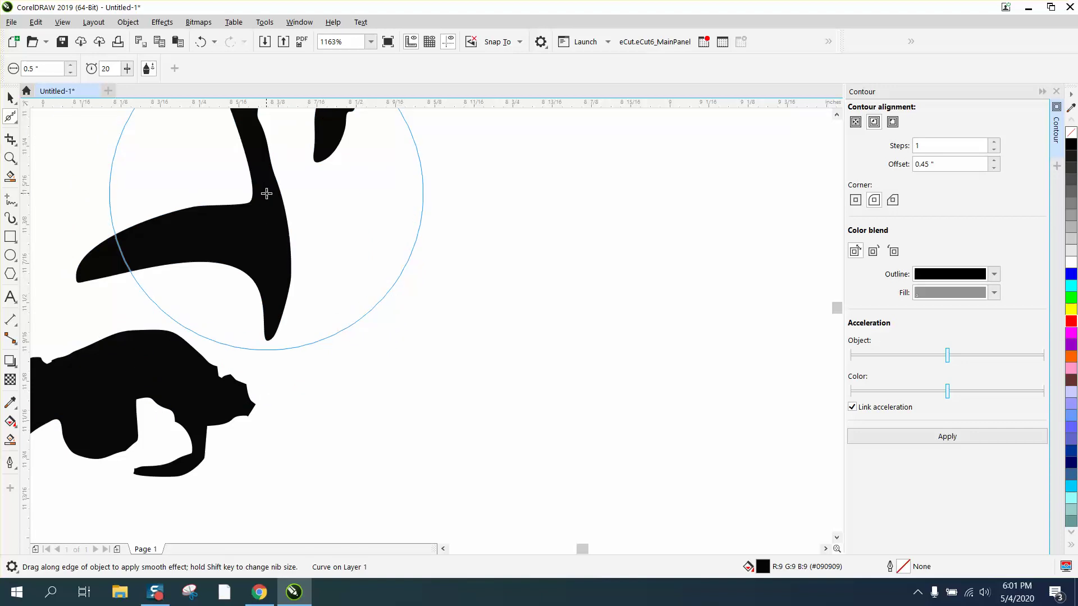
scroll(294, 212, "down", 3)
scroll(303, 231, "down", 3)
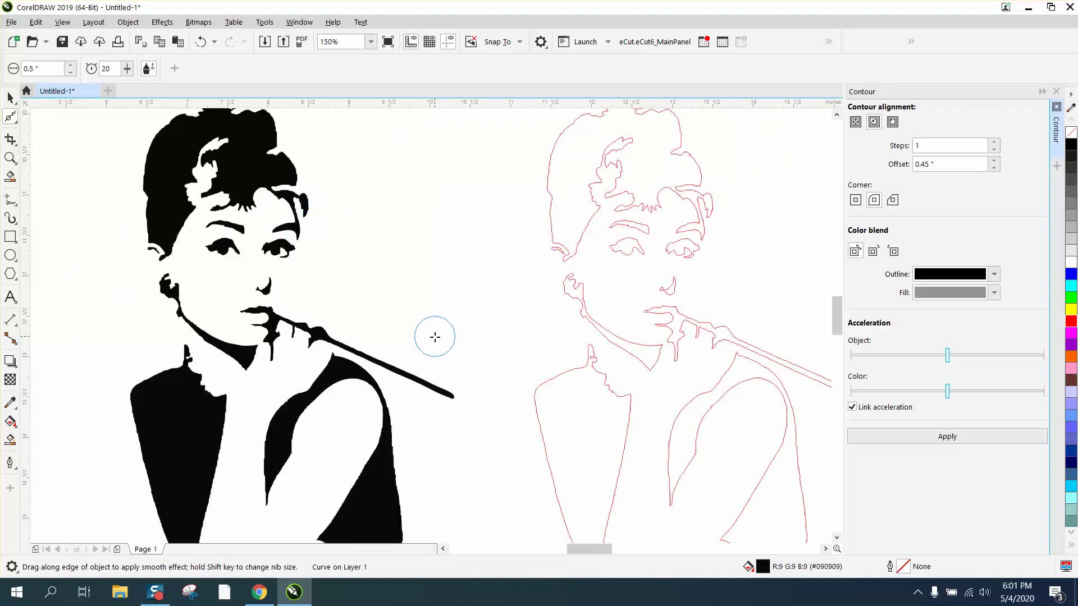
scroll(435, 335, "down", 2)
Apply a one-step inside contour with a 0.45" offset to the large black outline.
left_click(10, 98)
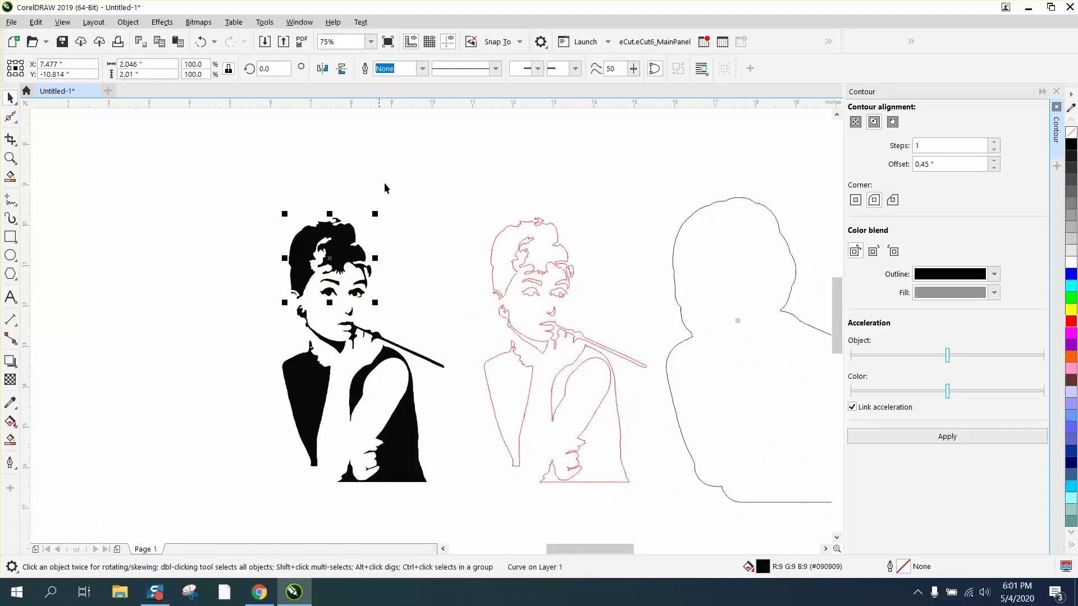
left_click(714, 267)
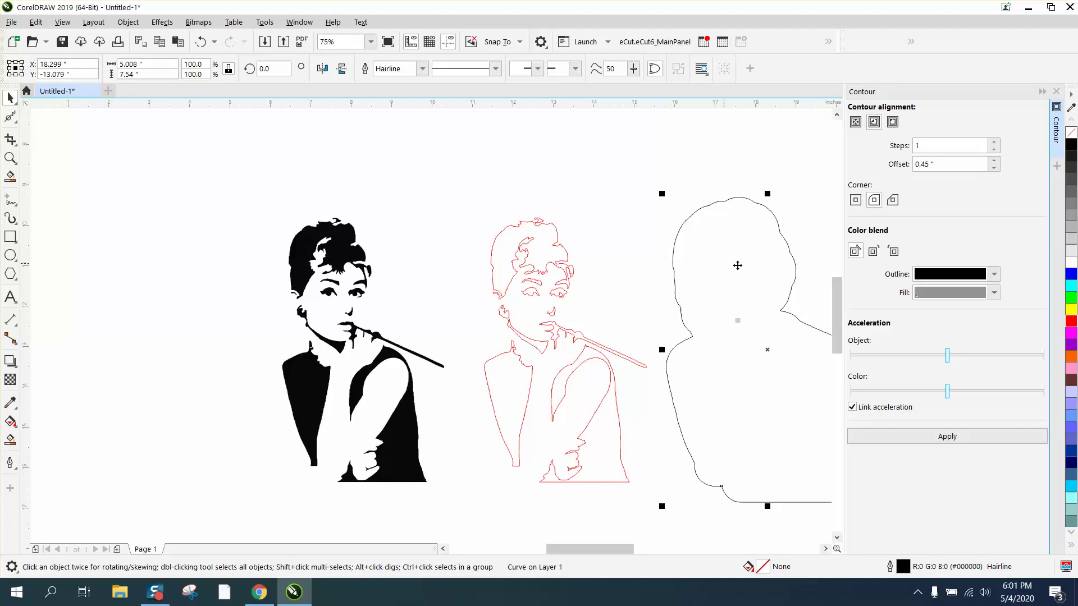
left_click(952, 438)
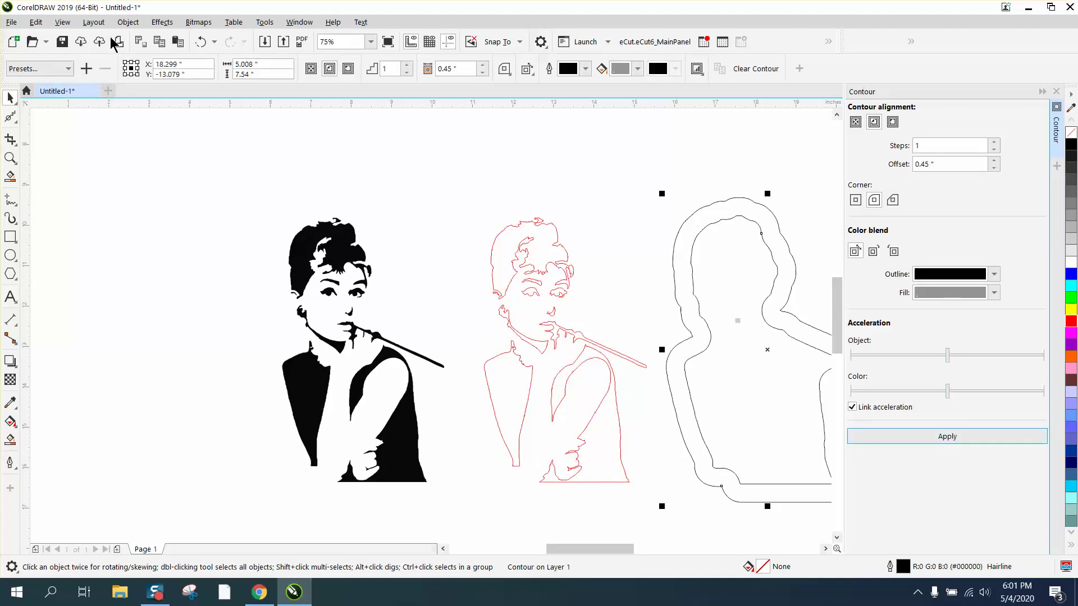
Break the inside contour apart from the large outline and move it 10 inches left onto the black portrait.
left_click(128, 22)
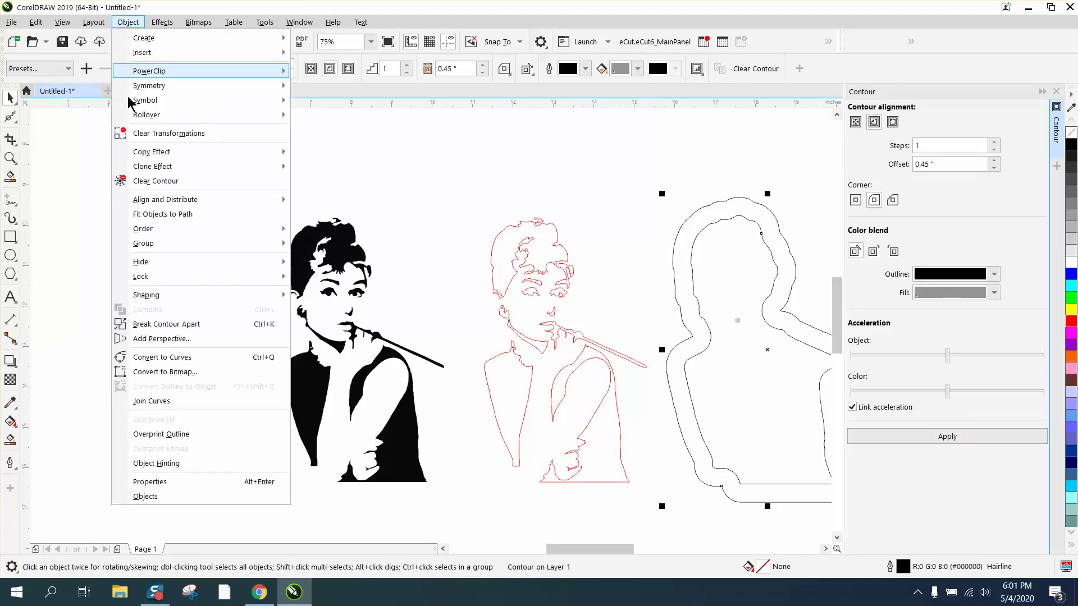
left_click(158, 318)
left_click(701, 314)
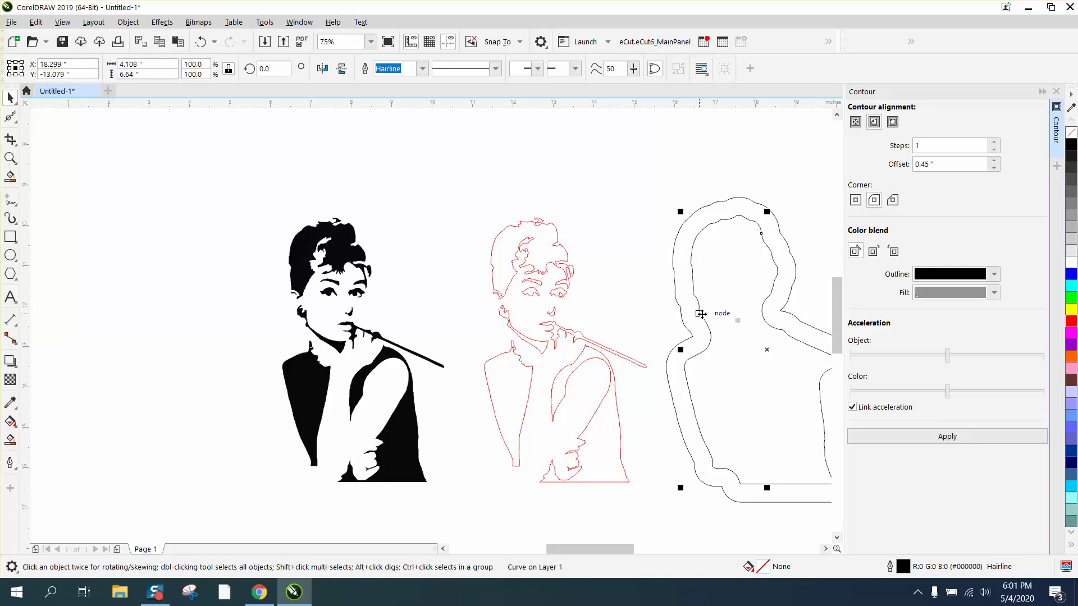
left_click_drag(701, 314, 296, 314)
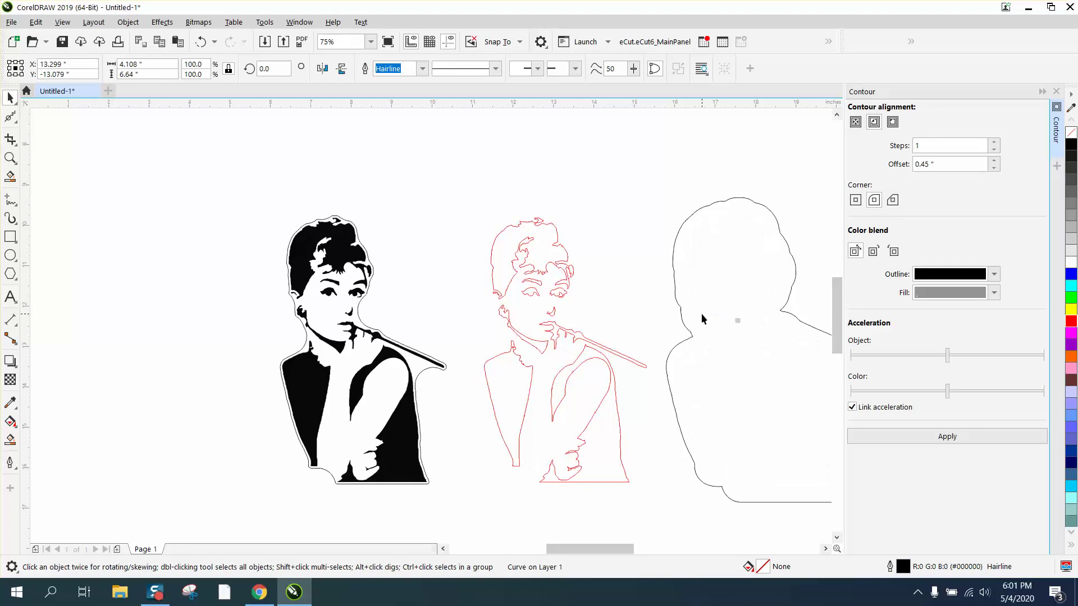
left_click(6, 158)
left_click_drag(406, 310, 465, 390)
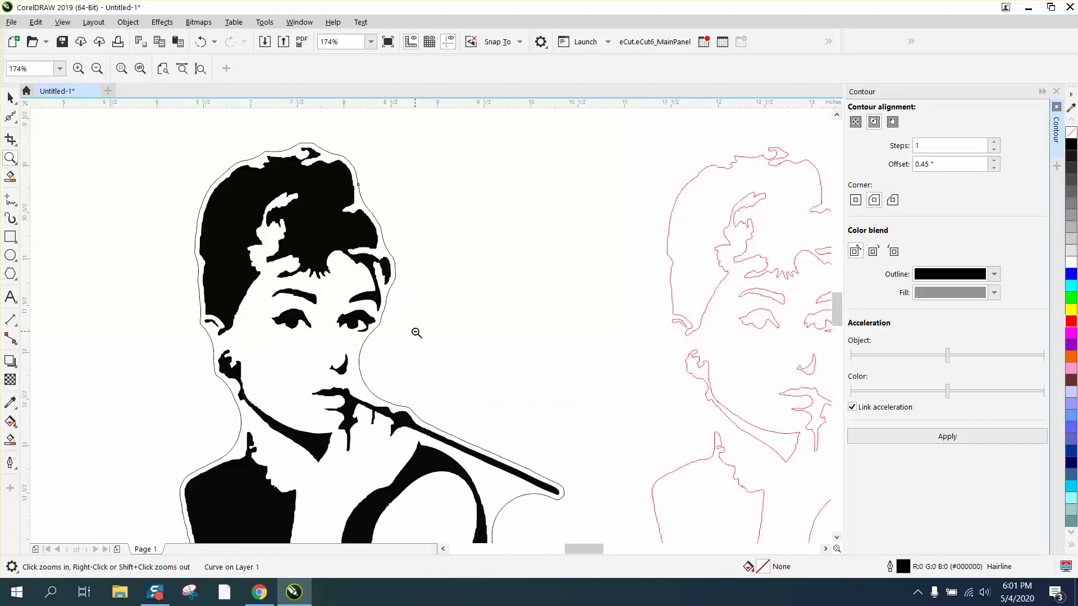